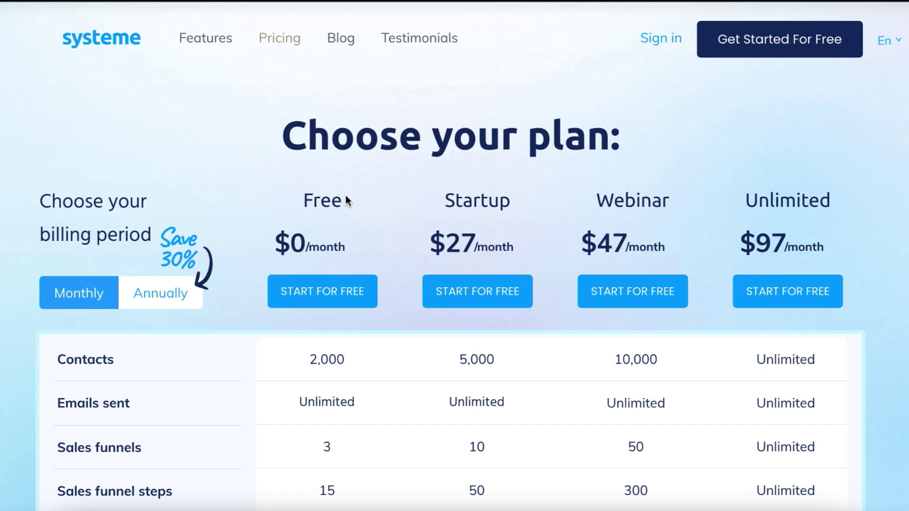
Highlight the 'Your Free 14-Day Trial' heading and scroll down the page
click(350, 178)
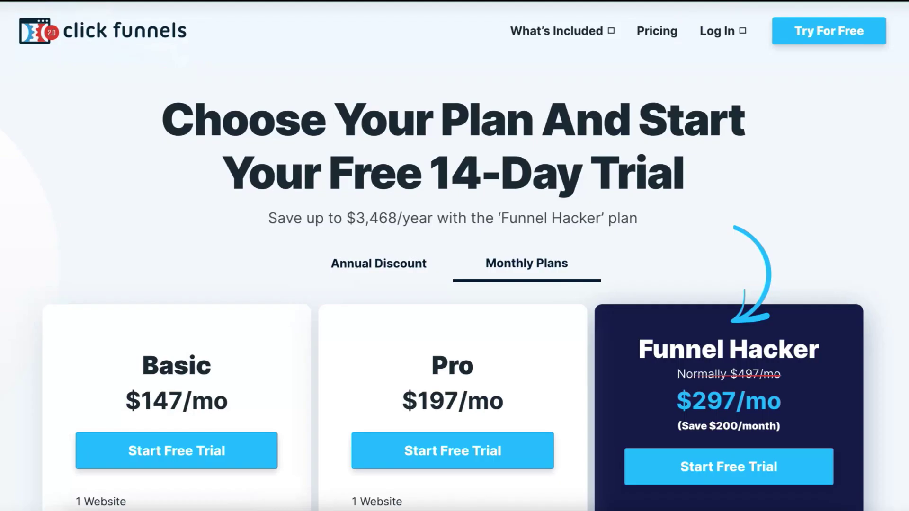
click(208, 173)
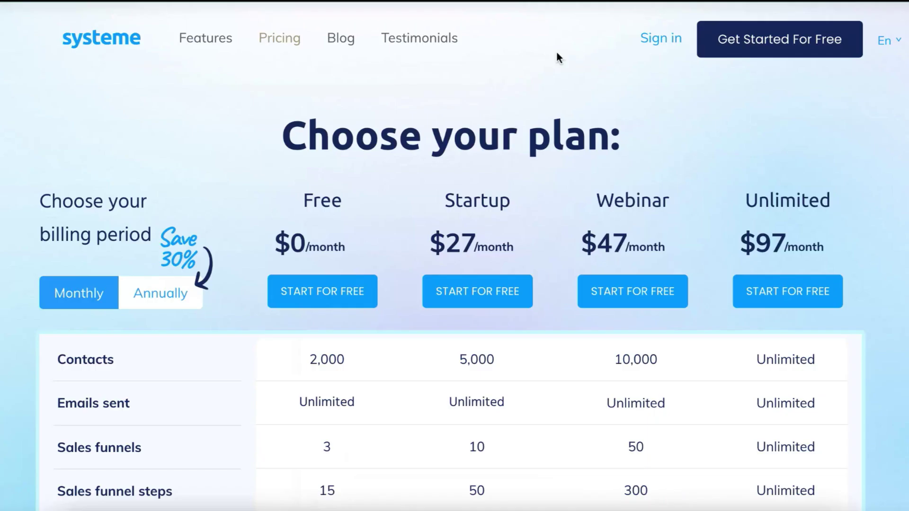
scroll(563, 244, down, 1)
scroll(563, 239, down, 3)
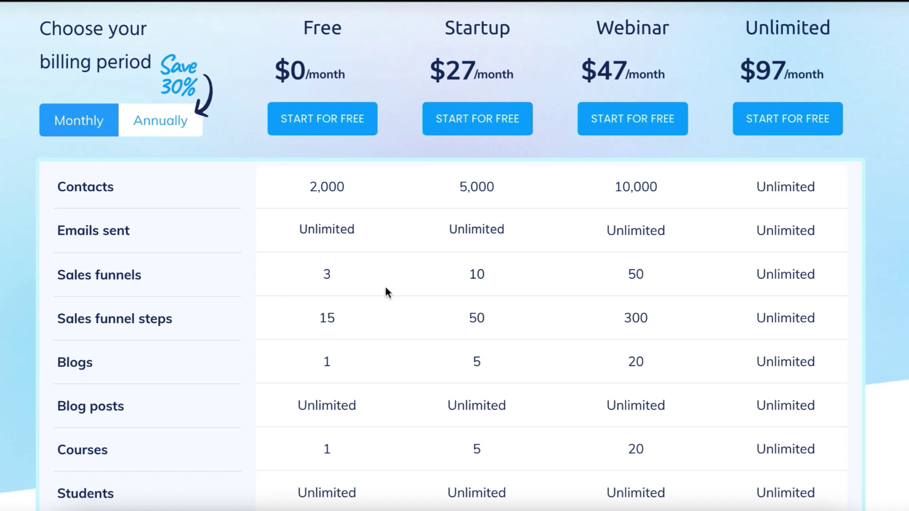
Highlight the Free plan's Blog posts value in the comparison, then clear the highlight
click(313, 272)
click(409, 282)
drag(353, 369, 320, 366)
drag(280, 399, 397, 400)
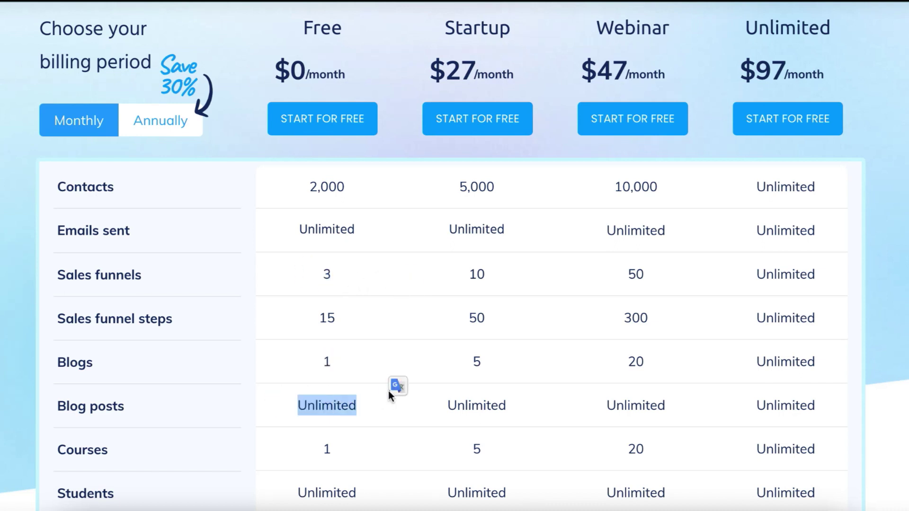
scroll(404, 342, down, 3)
drag(355, 337, 303, 338)
click(289, 344)
Scroll down through the plan feature lists and back up to the prices
scroll(290, 344, down, 3)
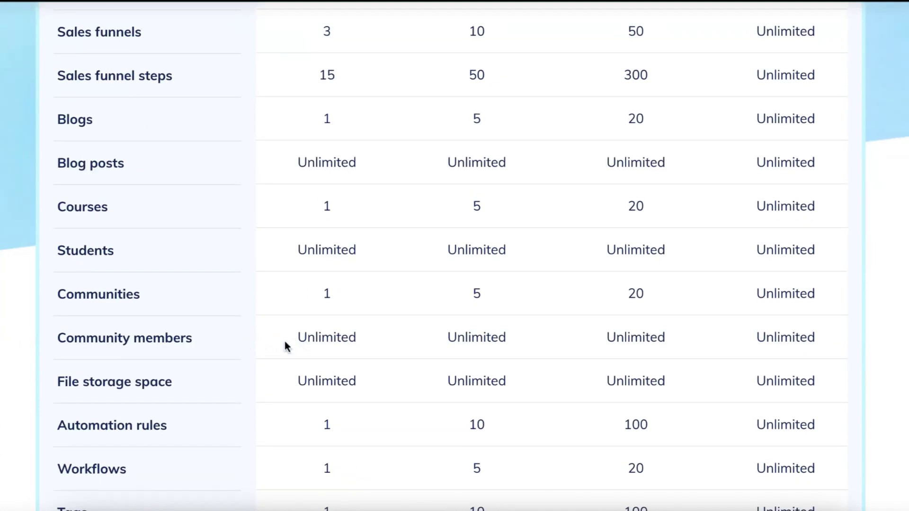
scroll(288, 349, down, 3)
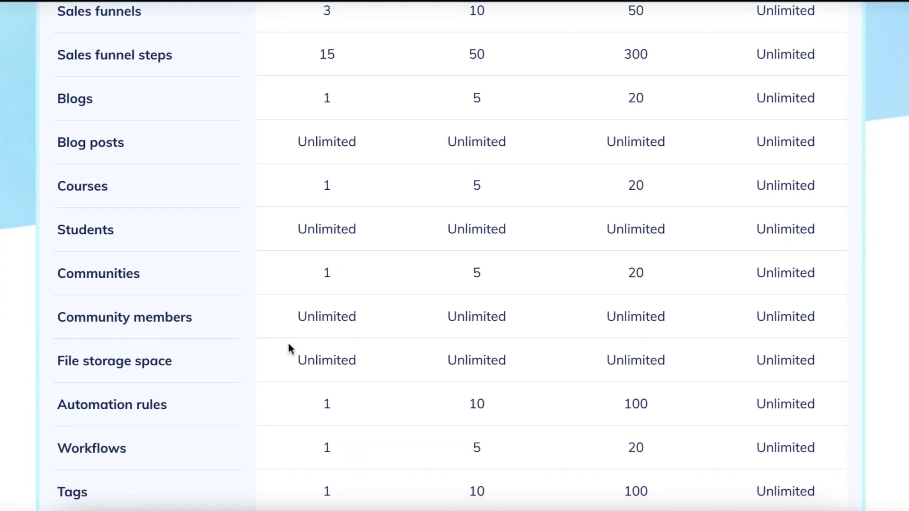
scroll(285, 293, down, 2)
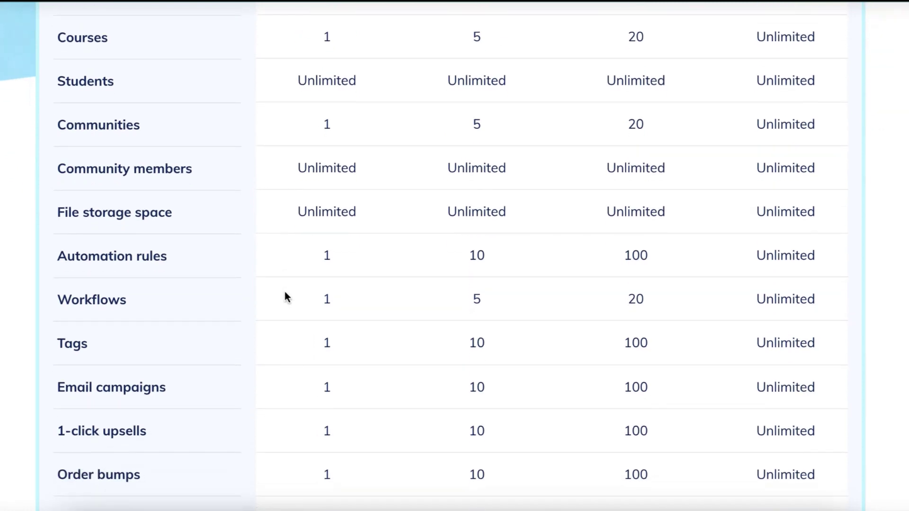
scroll(286, 297, down, 1)
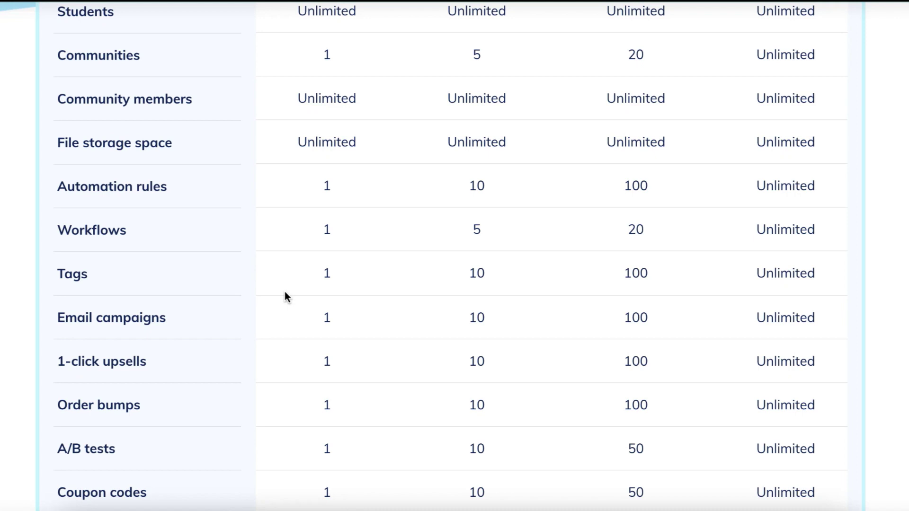
scroll(285, 296, down, 2)
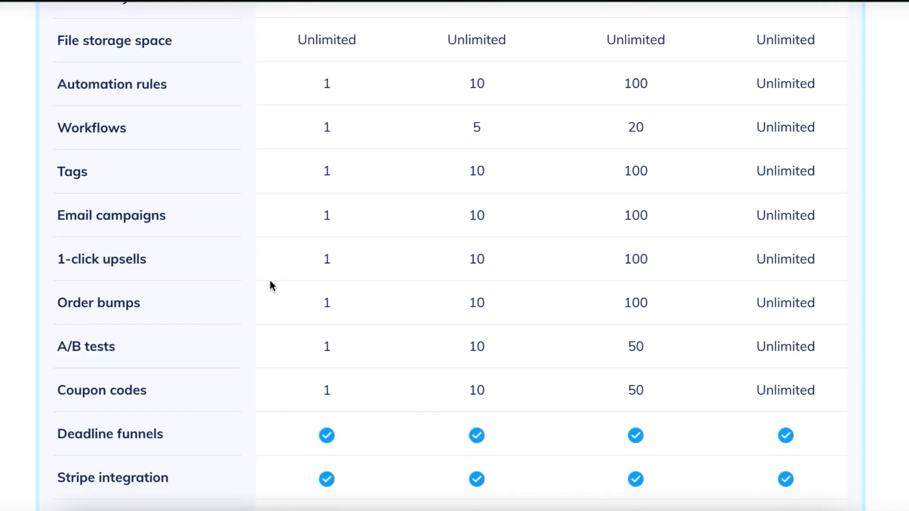
scroll(271, 285, down, 1)
scroll(287, 283, down, 2)
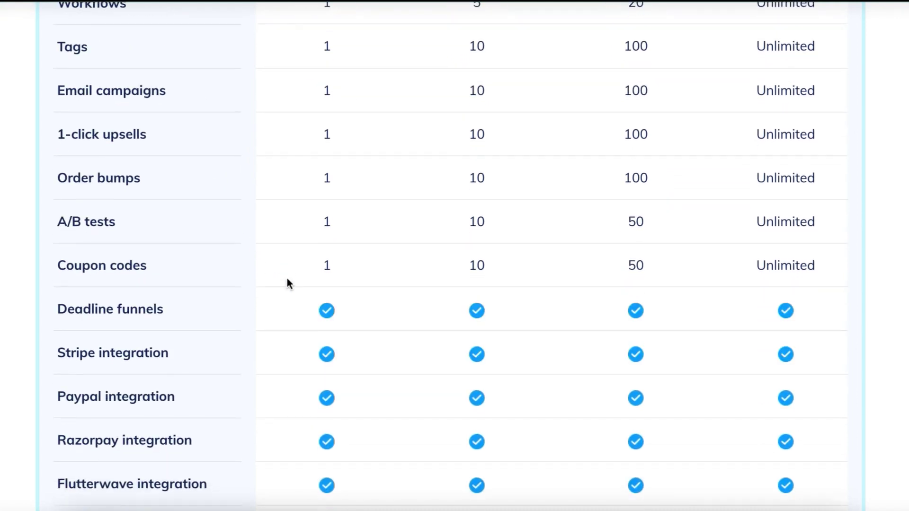
scroll(288, 283, down, 2)
scroll(288, 283, down, 2)
scroll(286, 283, down, 3)
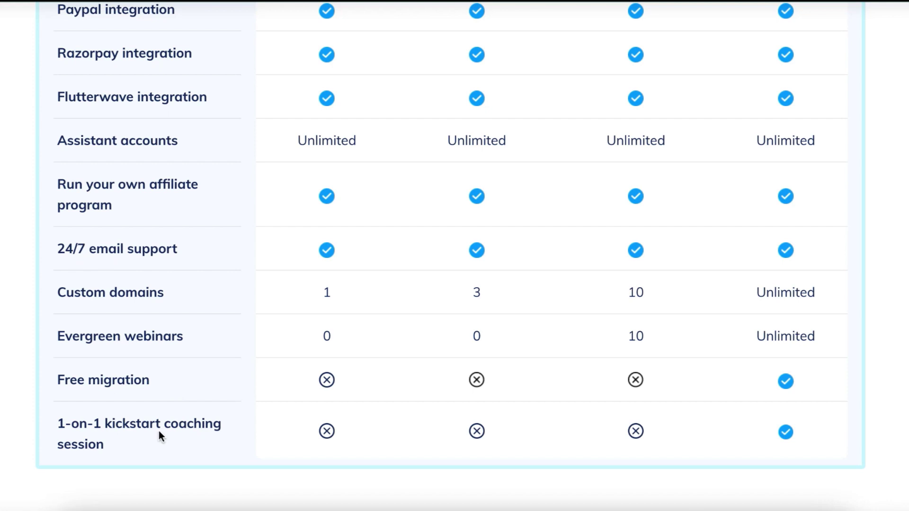
scroll(287, 377, up, 1)
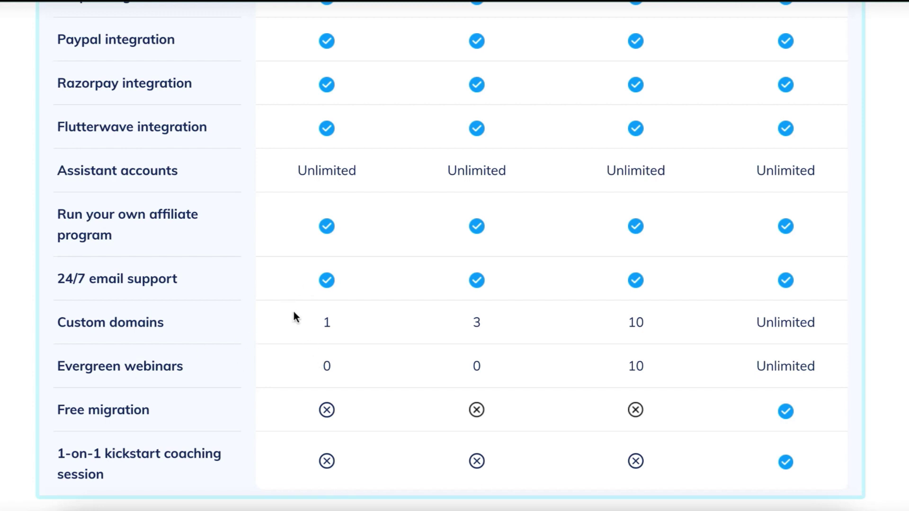
scroll(383, 255, up, 9)
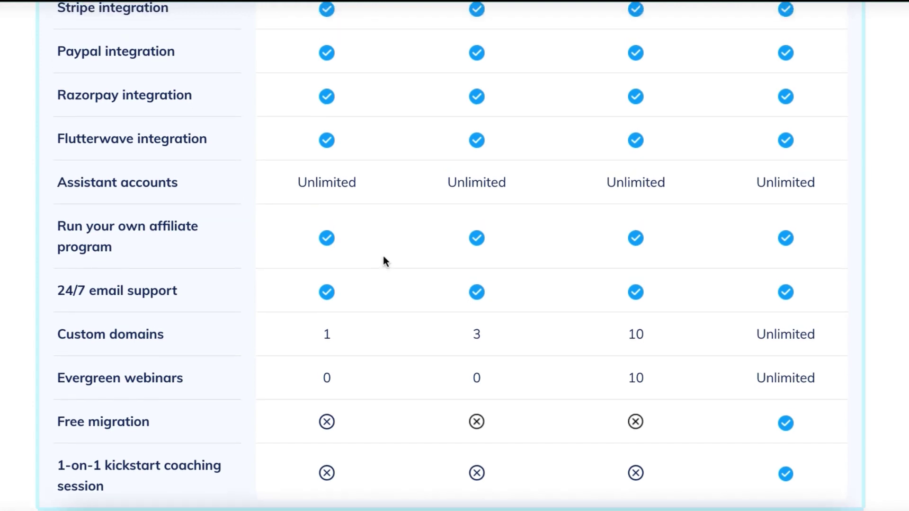
scroll(384, 258, up, 12)
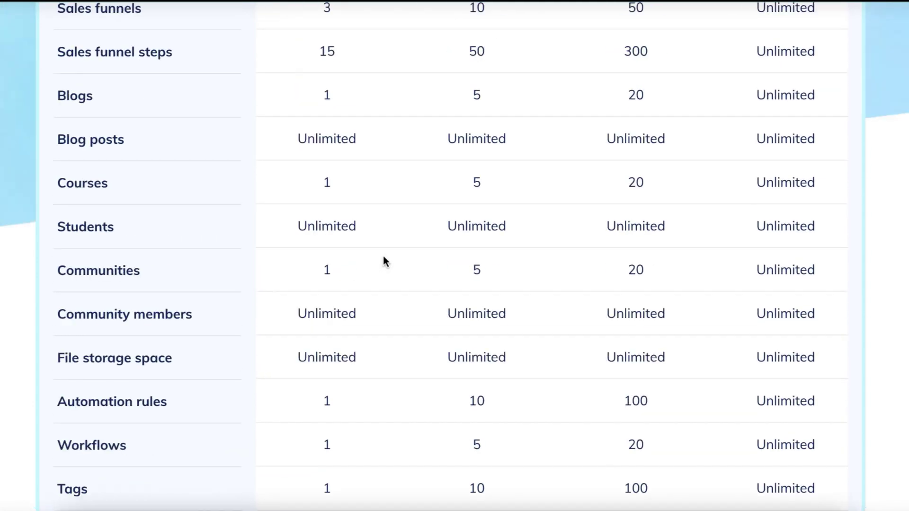
scroll(383, 255, up, 4)
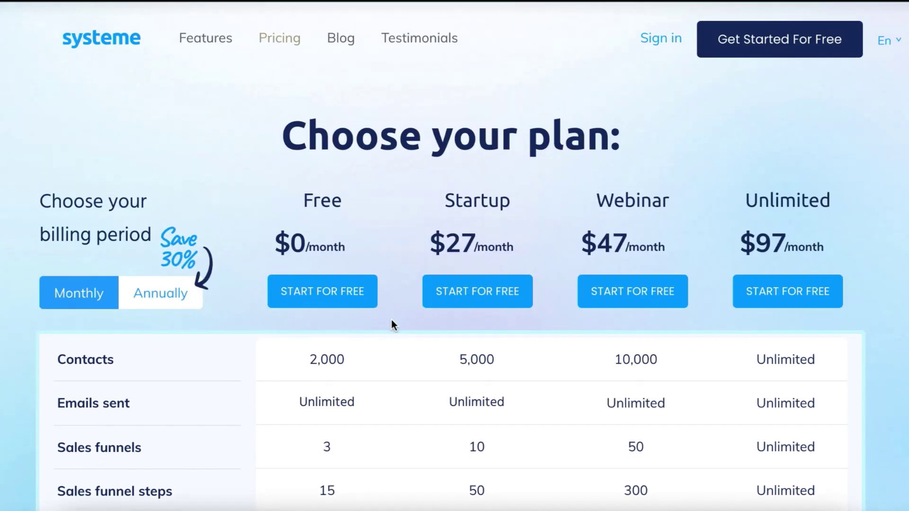
scroll(391, 320, down, 3)
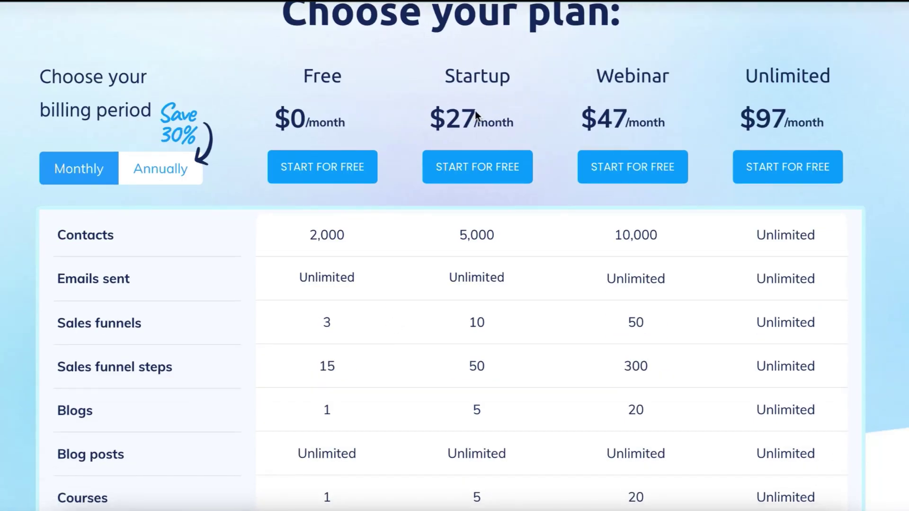
Highlight the Startup plan's $27 and Unlimited plan's $97/month prices
drag(476, 116, 445, 116)
click(540, 121)
drag(736, 121, 879, 126)
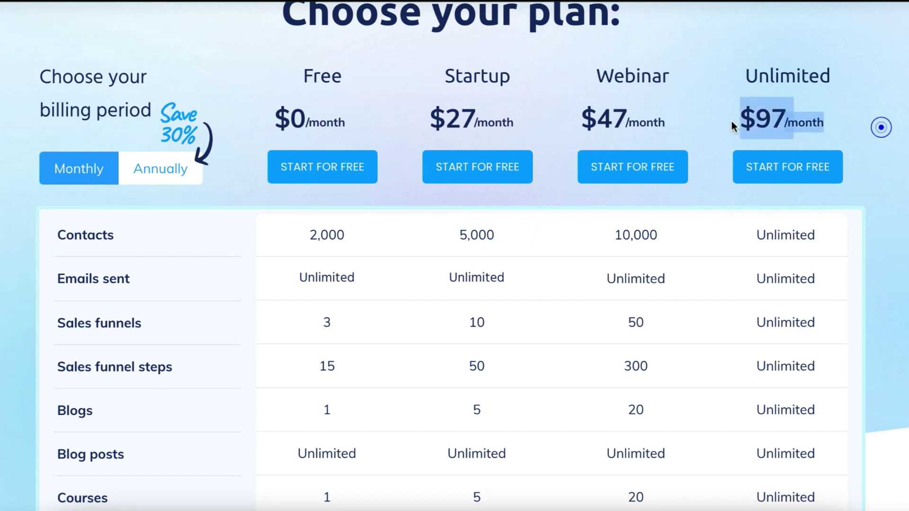
click(720, 121)
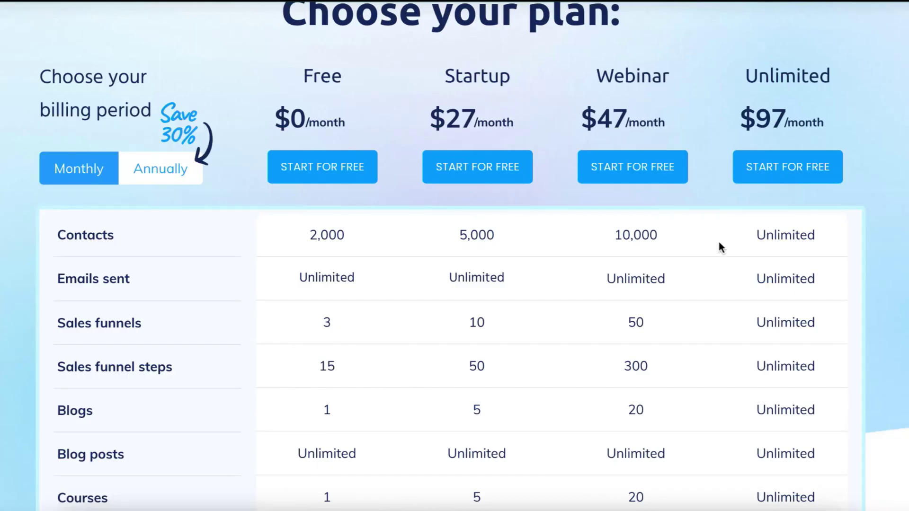
scroll(718, 240, down, 3)
scroll(722, 224, down, 12)
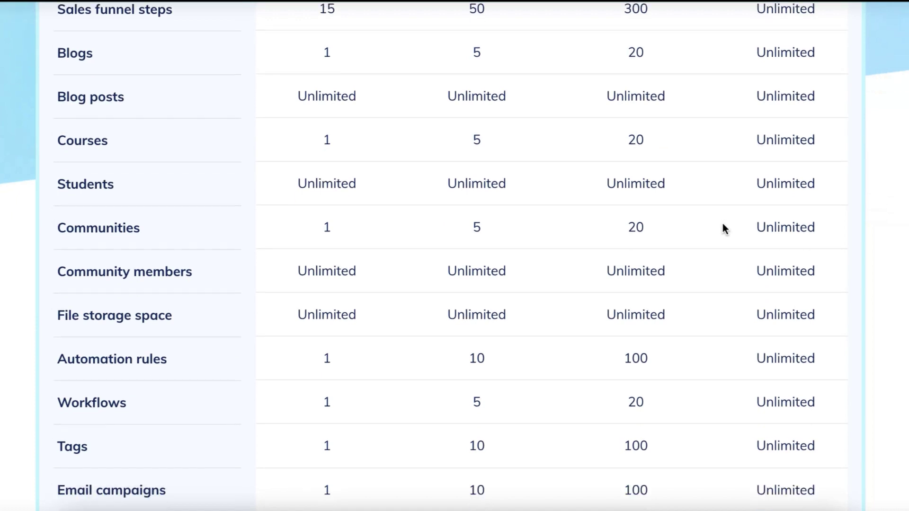
scroll(723, 226, down, 2)
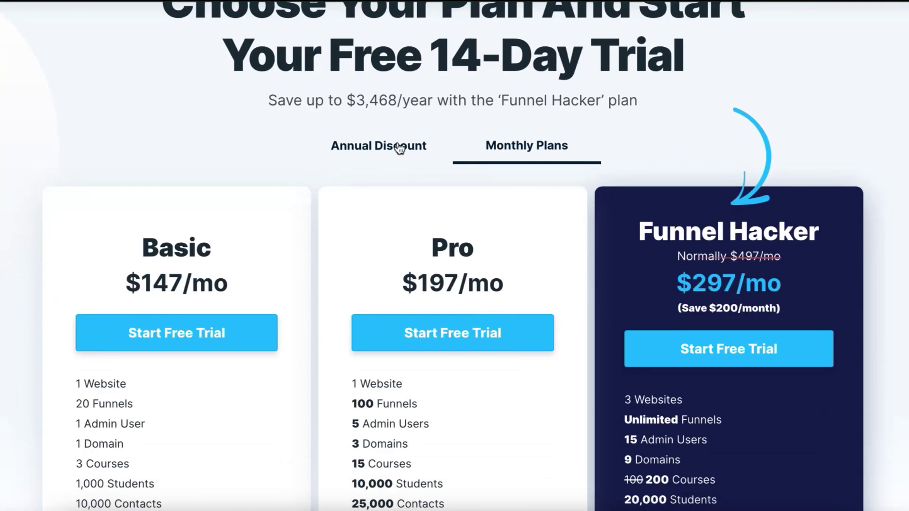
Compare annually billed prices, return to Monthly Plans, and highlight Basic's $147/mo price
click(399, 147)
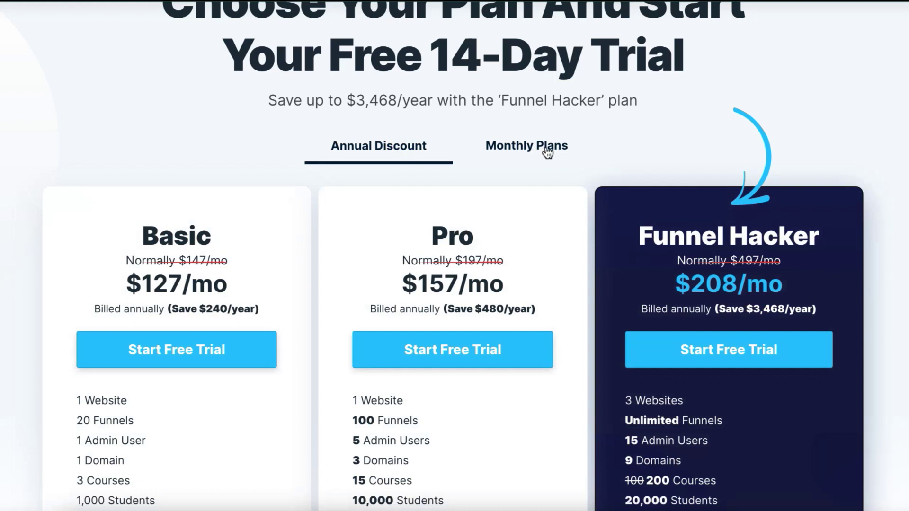
click(547, 151)
scroll(563, 224, down, 3)
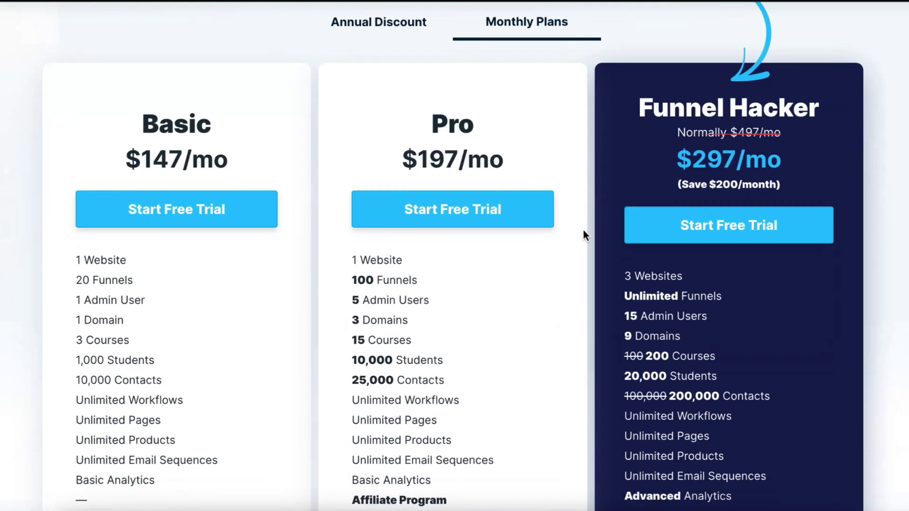
scroll(583, 230, down, 1)
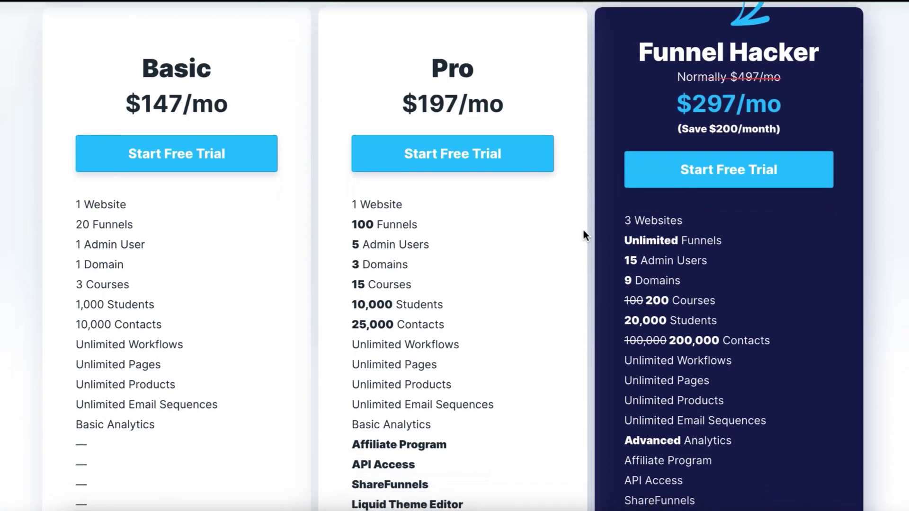
drag(104, 98, 282, 91)
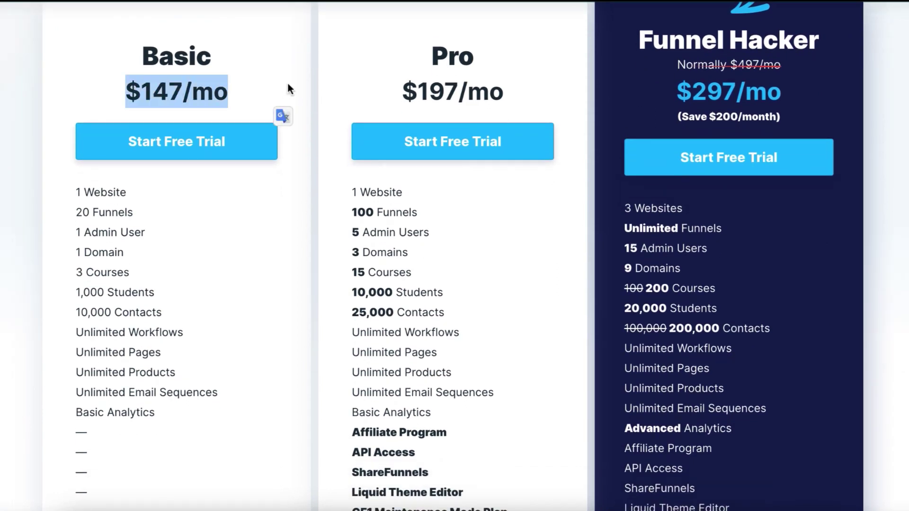
click(287, 84)
Scroll the Basic, Pro and Funnel Hacker lists: 20, 100 and Unlimited funnels
scroll(286, 142, down, 2)
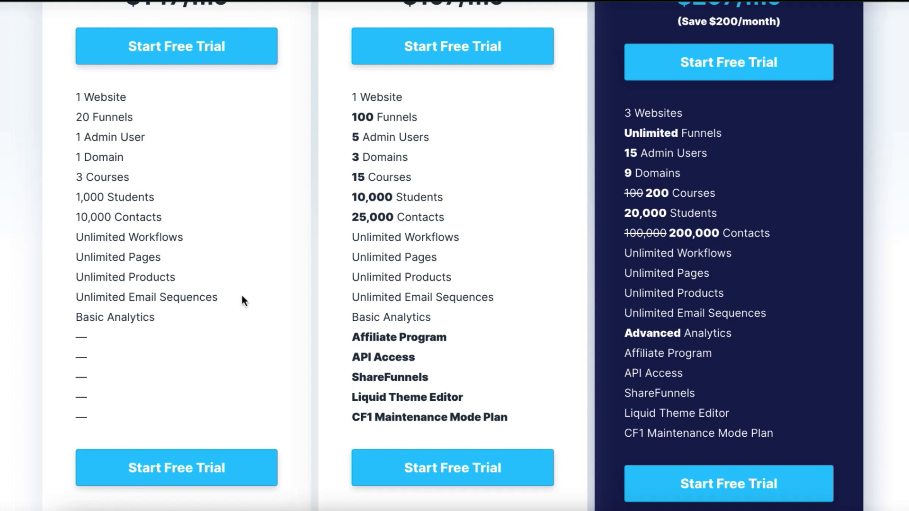
scroll(254, 279, up, 1)
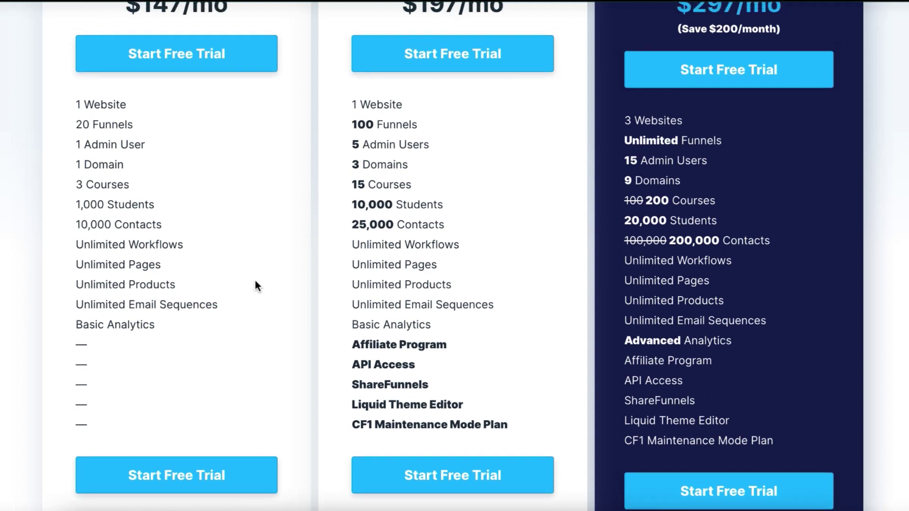
scroll(254, 277, up, 2)
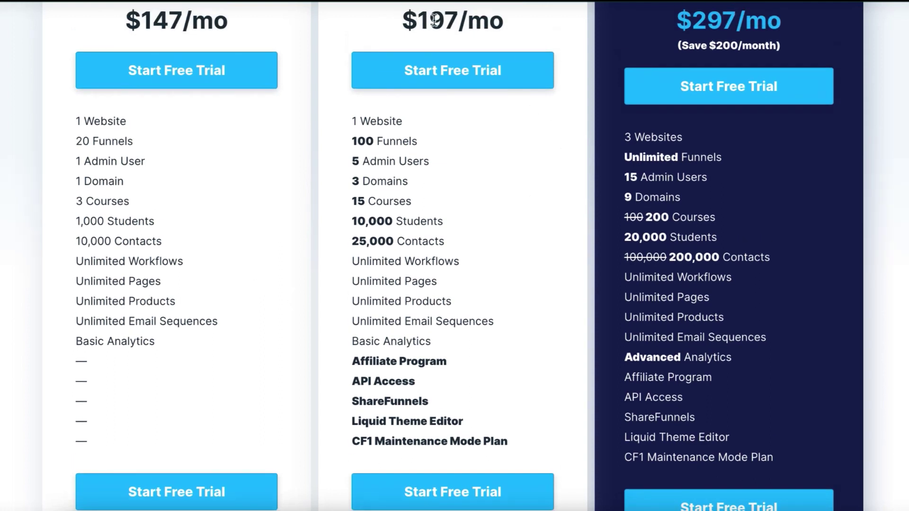
scroll(594, 71, up, 5)
scroll(582, 101, down, 3)
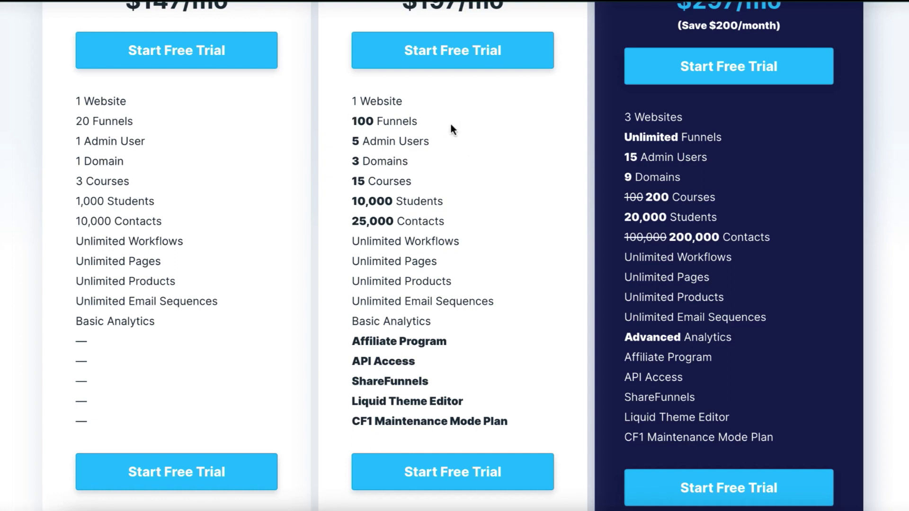
scroll(501, 256, down, 1)
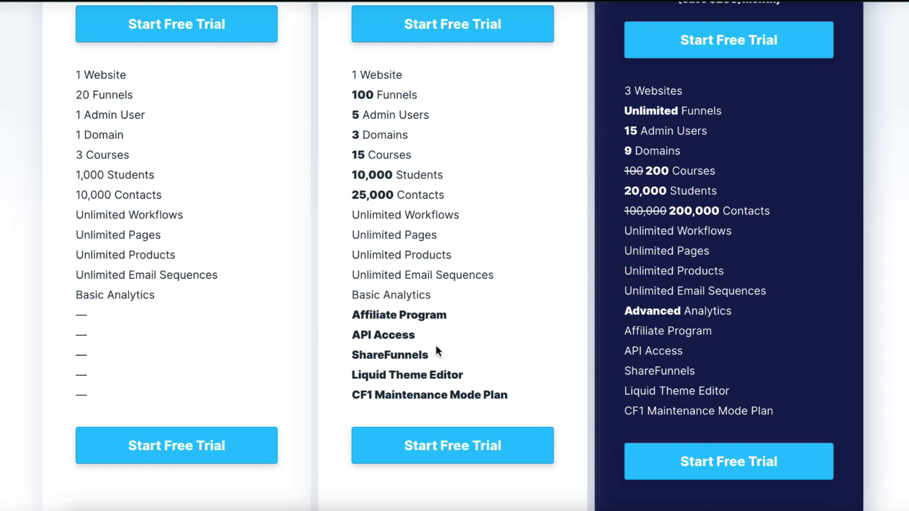
scroll(580, 345, up, 1)
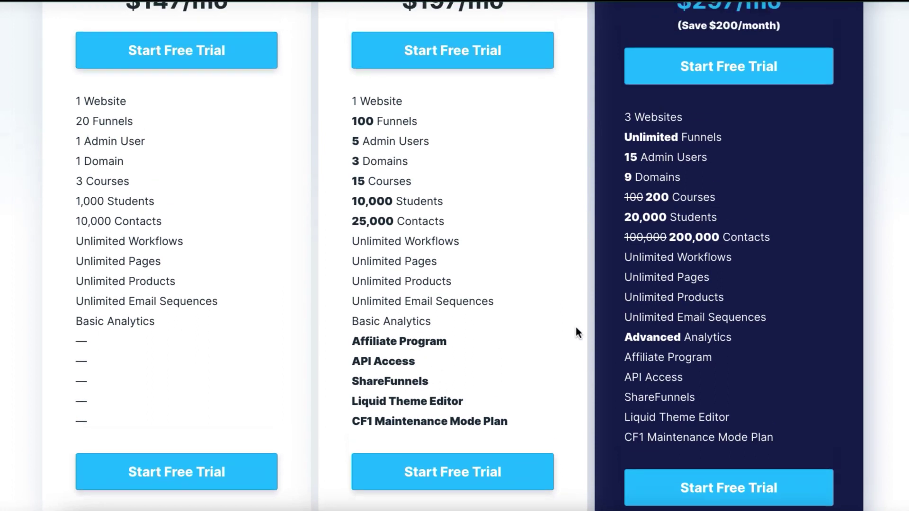
Highlight the top plan's 200,000 Contacts and 20,000 Students figures on the pricing page
scroll(563, 308, up, 3)
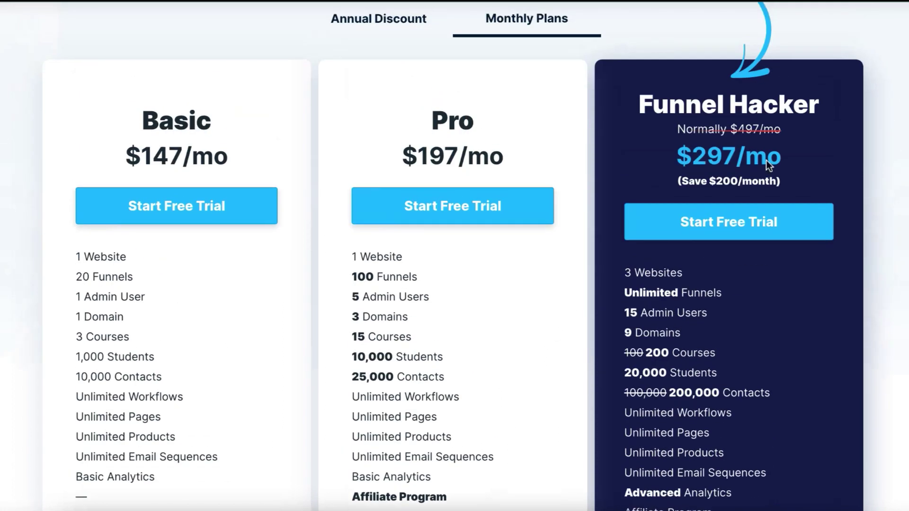
scroll(582, 225, down, 3)
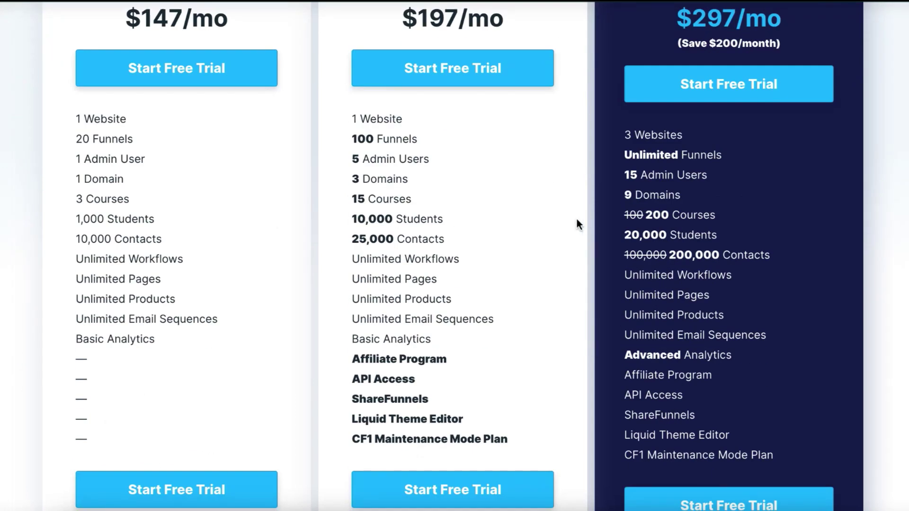
drag(719, 254, 668, 255)
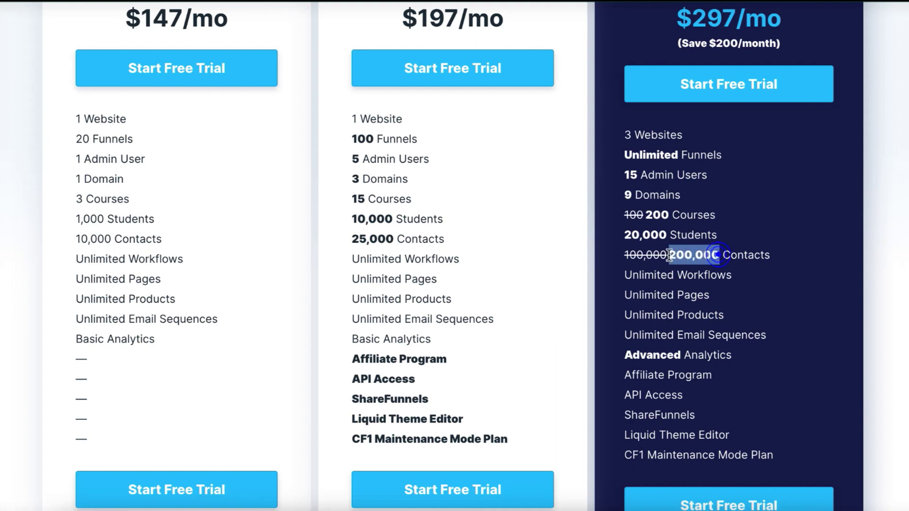
double_click(656, 236)
click(591, 226)
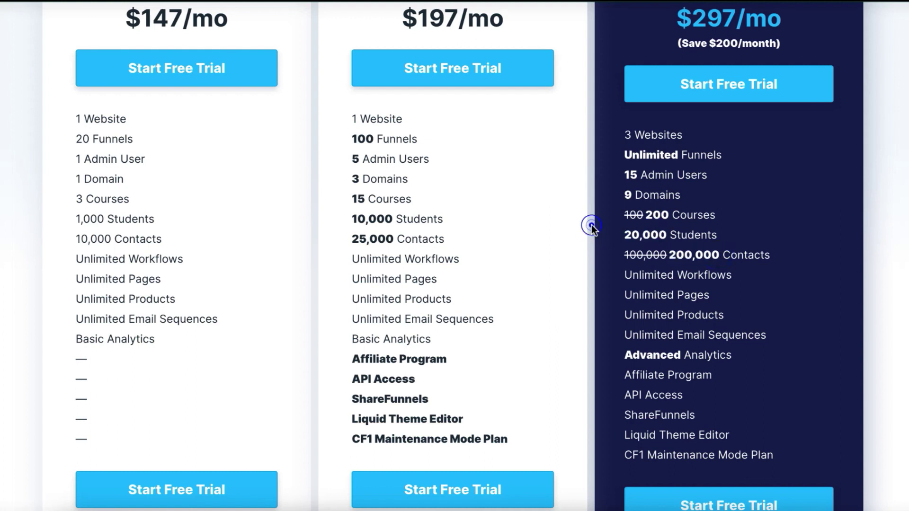
scroll(592, 225, up, 2)
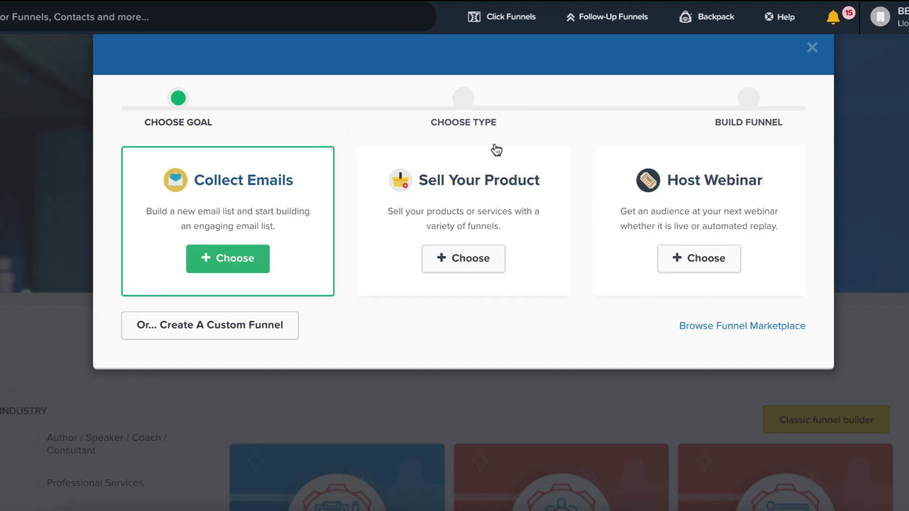
Build a Sell Your Product sales funnel named 'Youtube test'
click(479, 247)
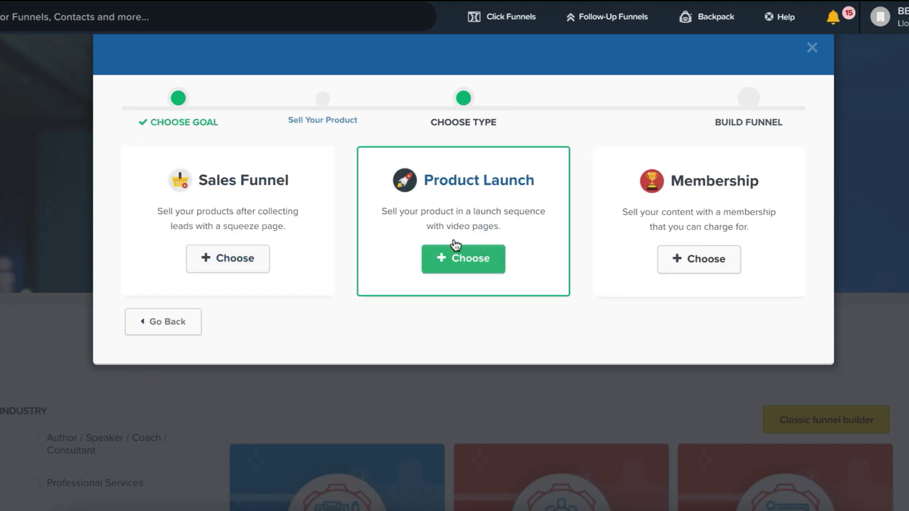
click(217, 235)
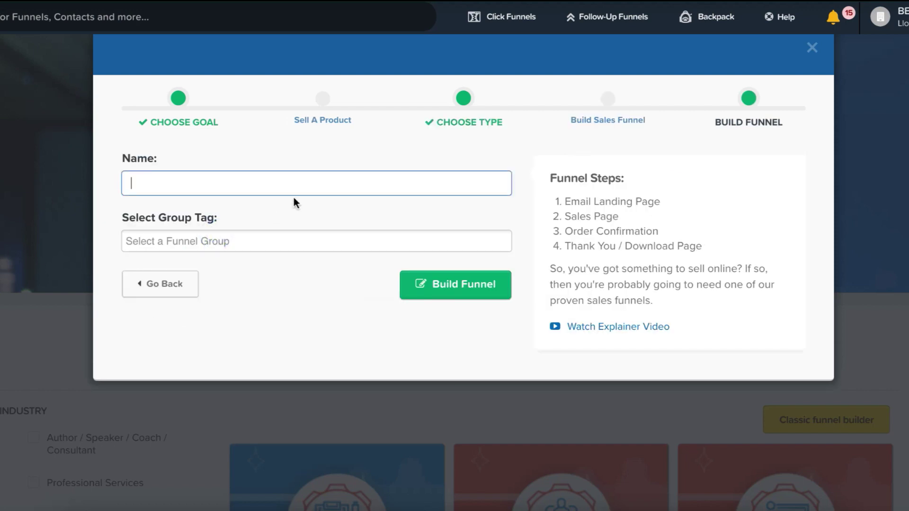
text(Youtubr)
text( test)
click(473, 299)
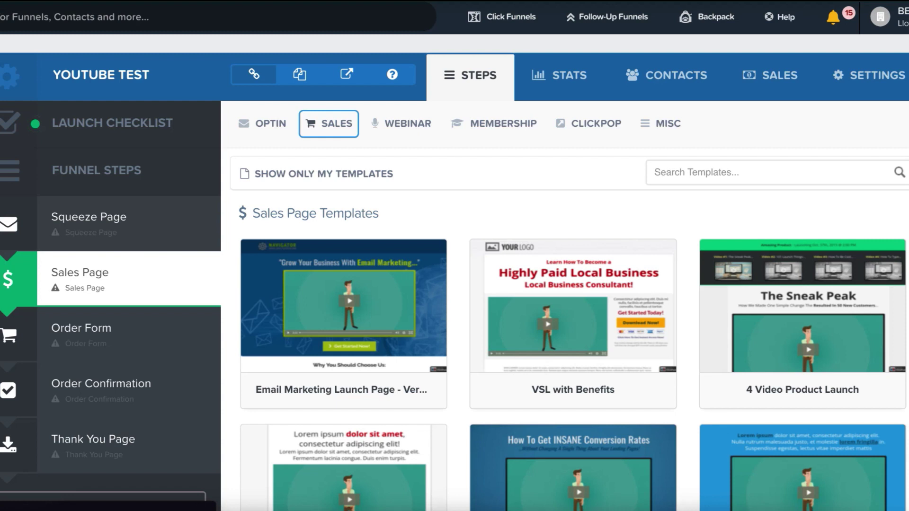
Browse the OPTIN and SALES template categories and select the VSL with Benefits template
click(255, 113)
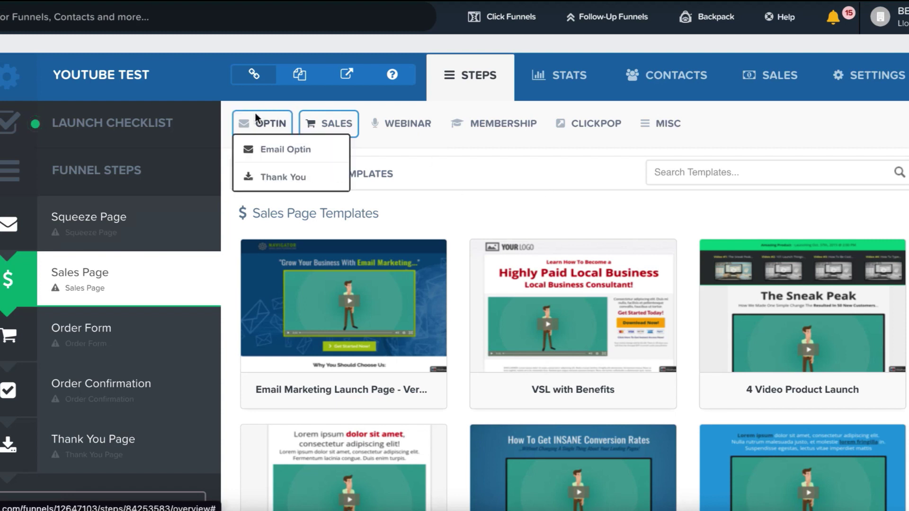
mouse_move(498, 122)
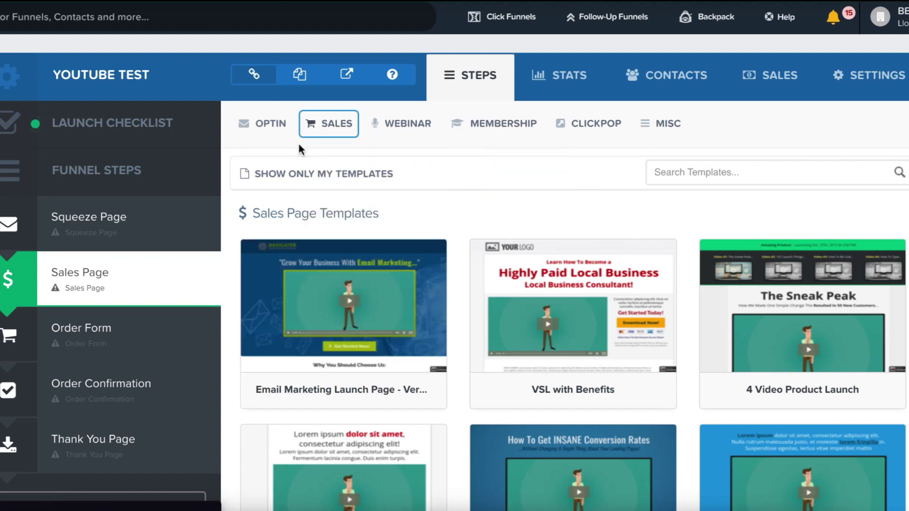
scroll(284, 157, down, 5)
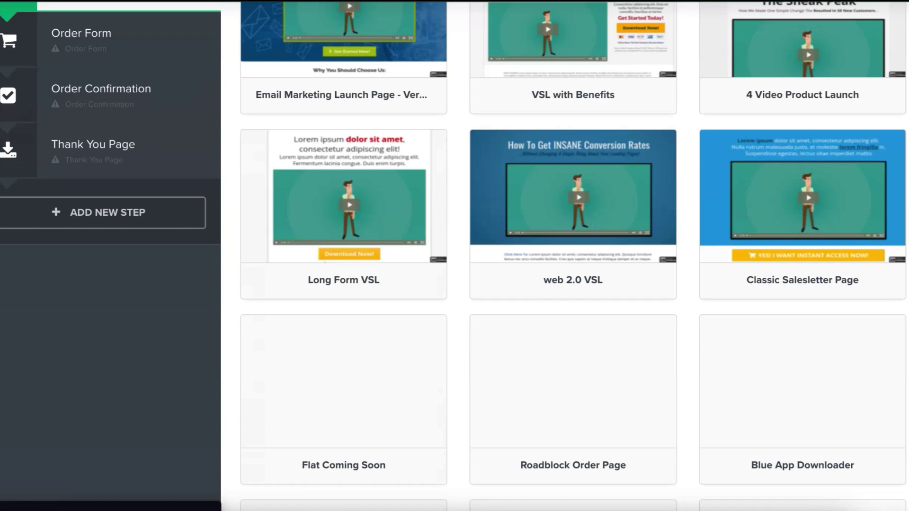
scroll(568, 256, down, 5)
scroll(568, 255, up, 7)
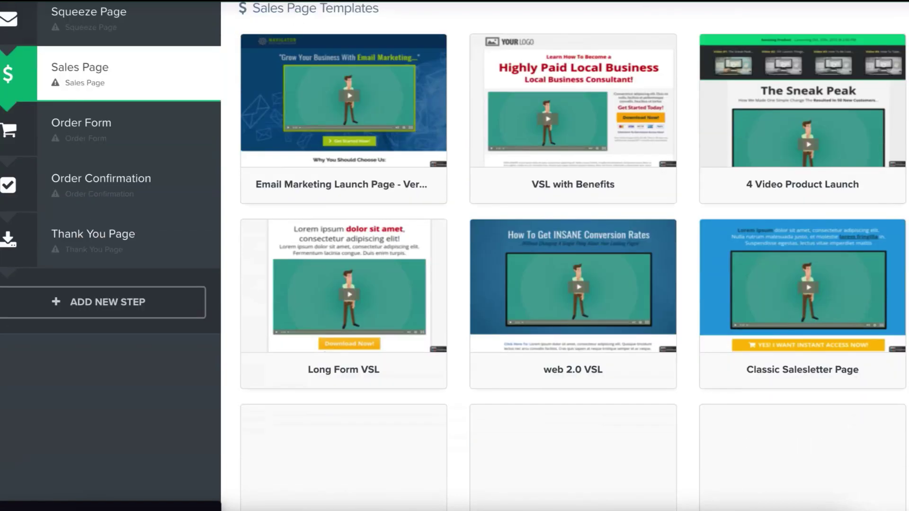
scroll(454, 256, up, 5)
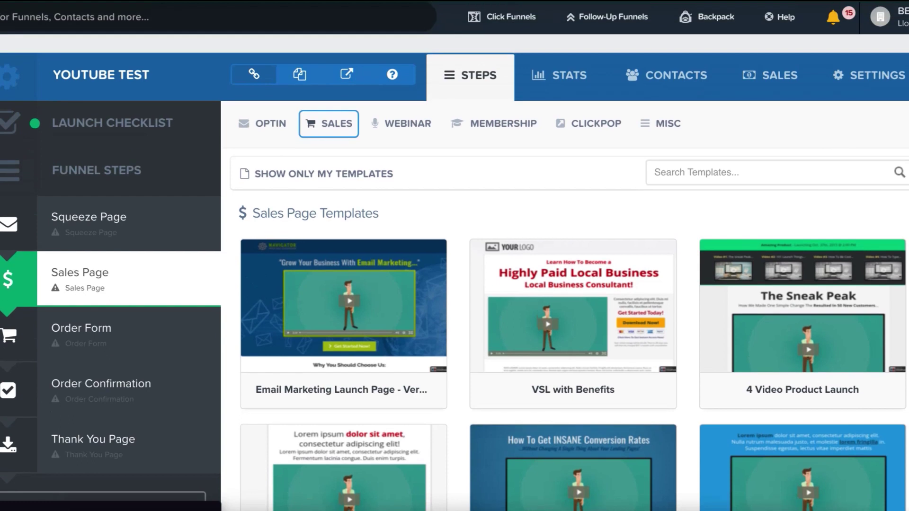
scroll(454, 256, down, 1)
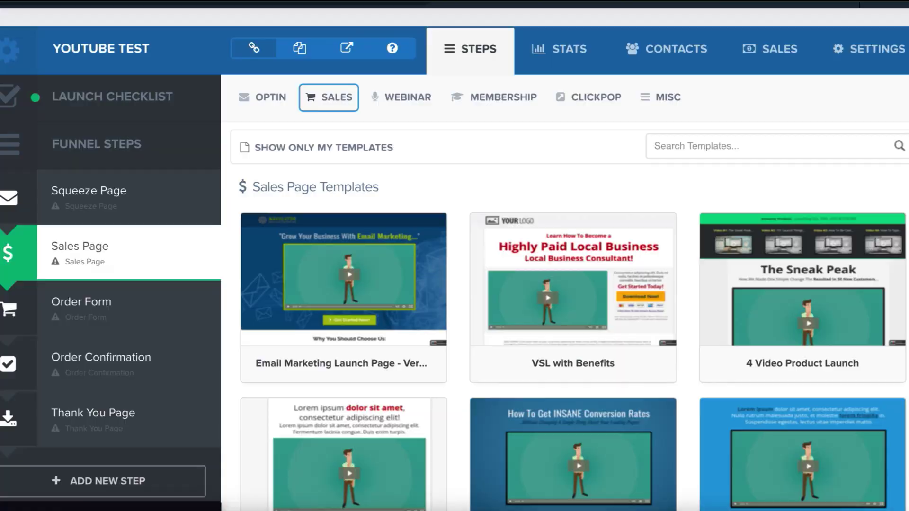
scroll(455, 256, down, 6)
scroll(454, 255, up, 7)
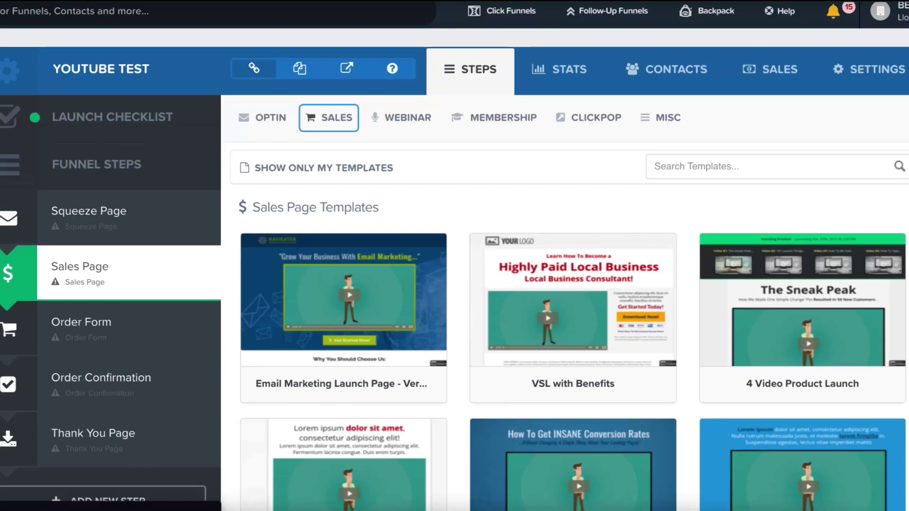
click(572, 290)
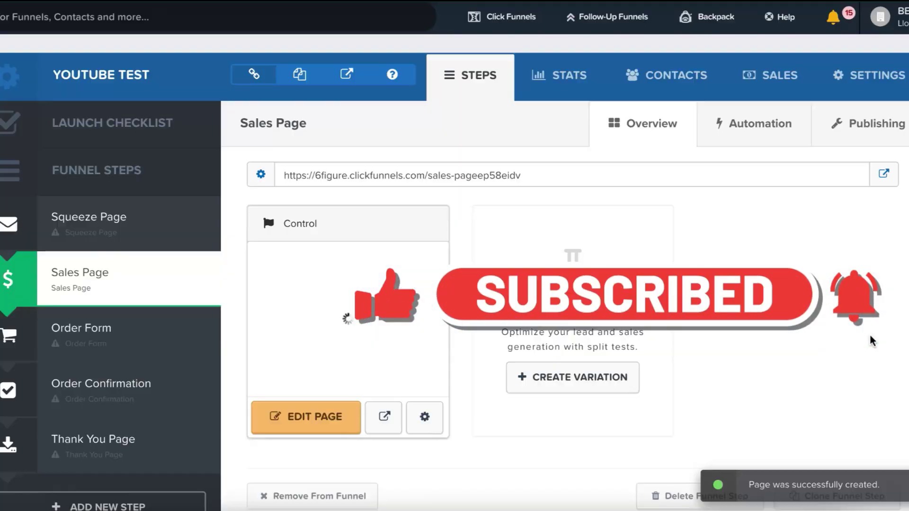
Open the VSL with Benefits sales page in the editor and start editing its main headline
click(287, 417)
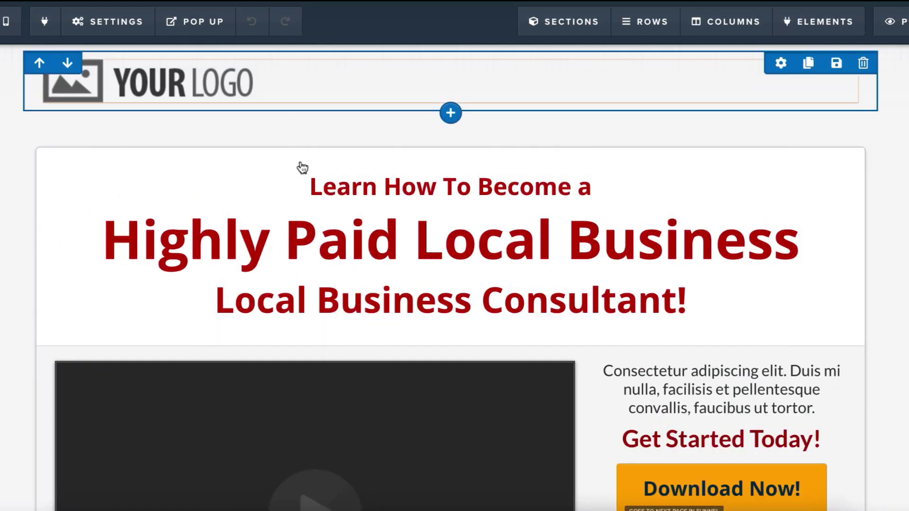
scroll(300, 161, down, 1)
scroll(675, 114, up, 1)
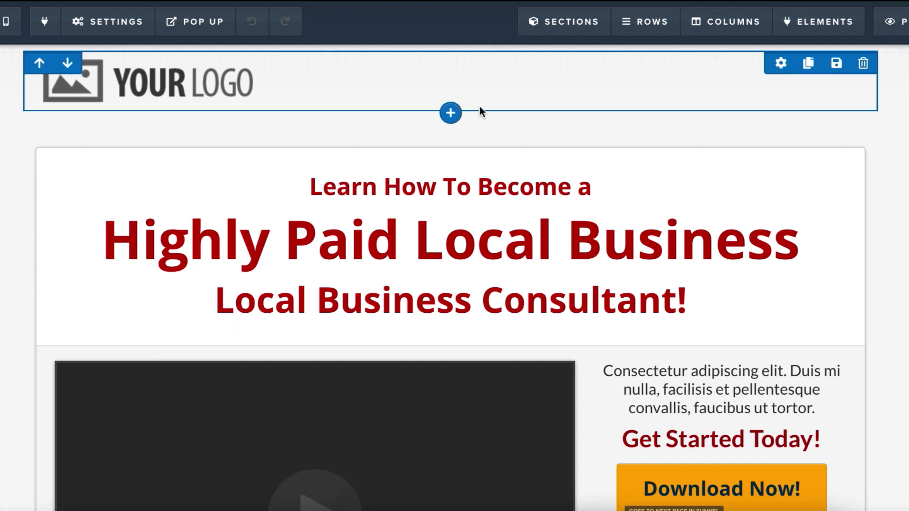
scroll(670, 268, down, 1)
drag(563, 254, 554, 199)
click(554, 199)
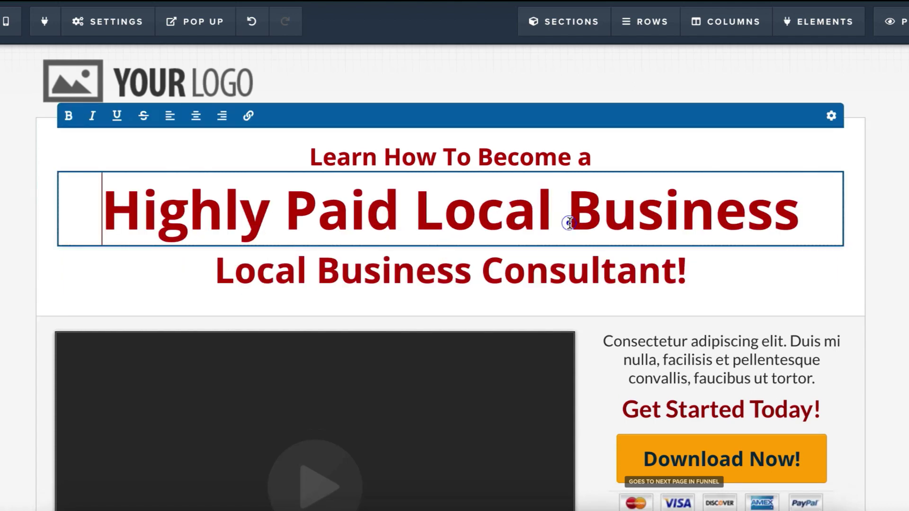
scroll(454, 275, down, 4)
scroll(454, 275, up, 4)
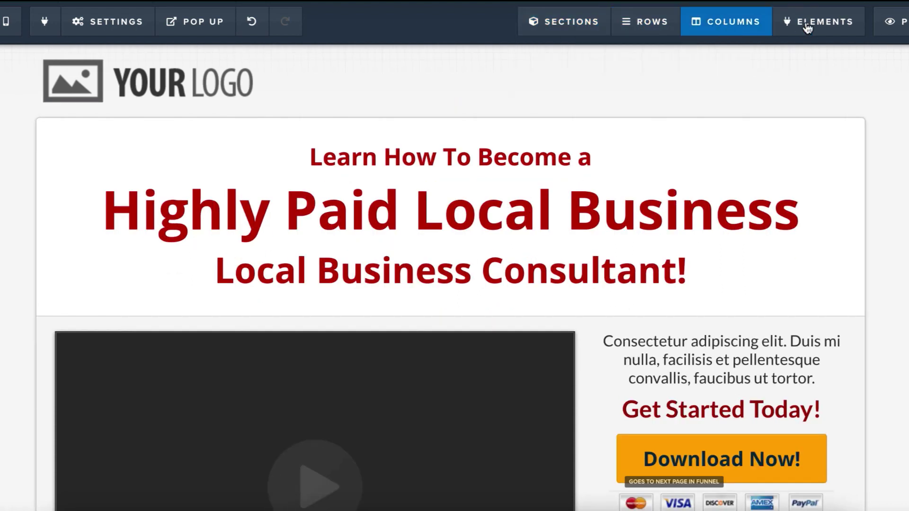
mouse_move(807, 28)
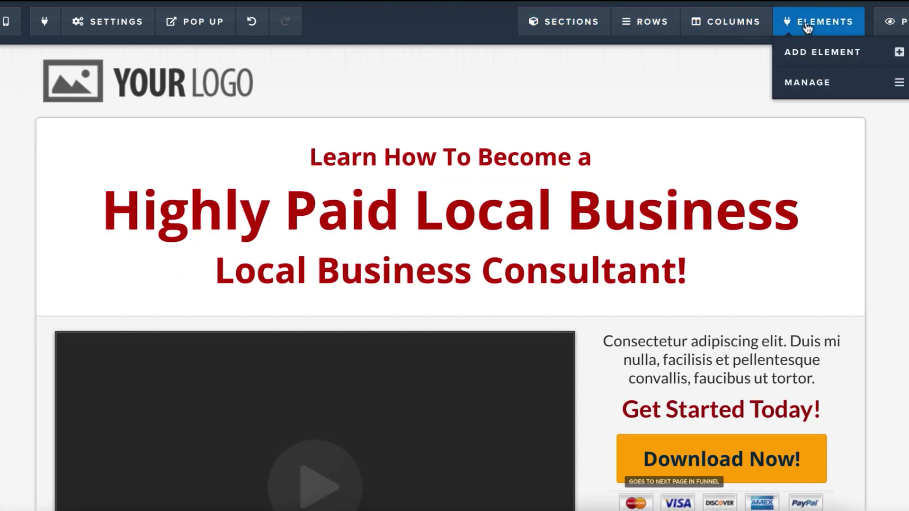
click(822, 52)
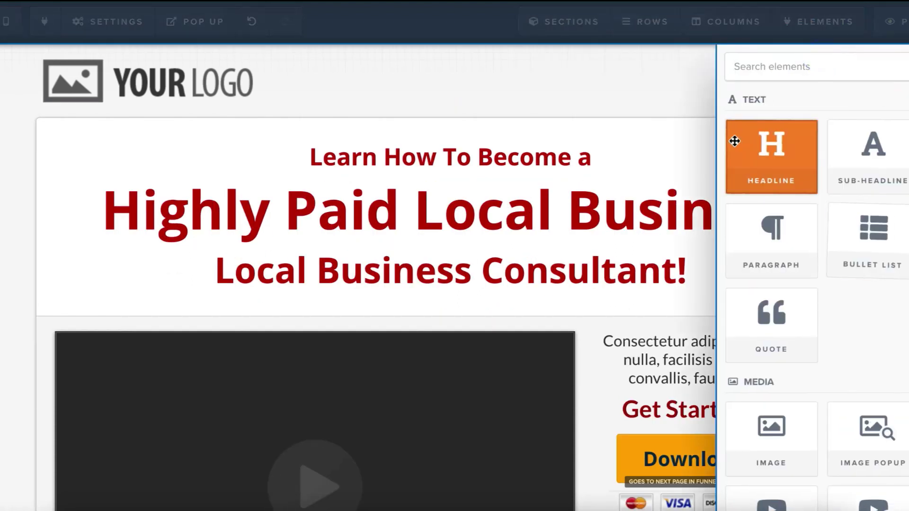
scroll(834, 164, down, 3)
scroll(836, 166, down, 15)
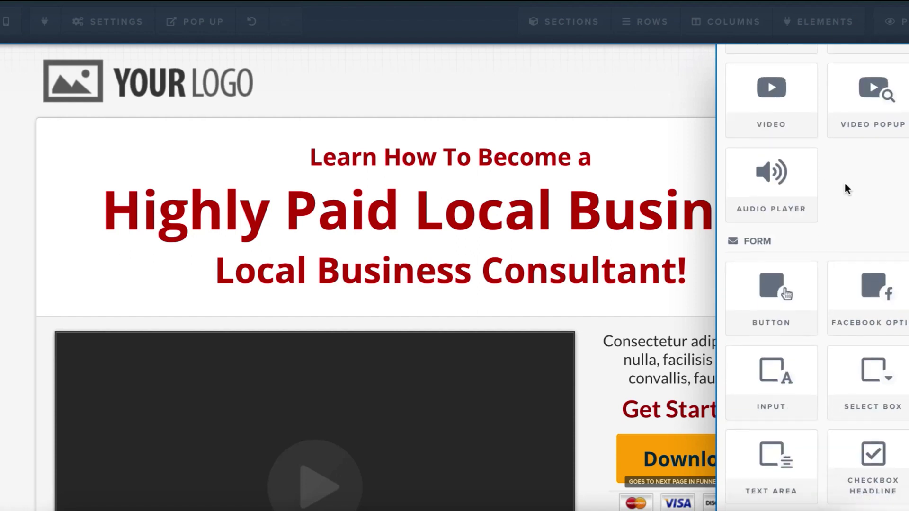
scroll(826, 183, down, 5)
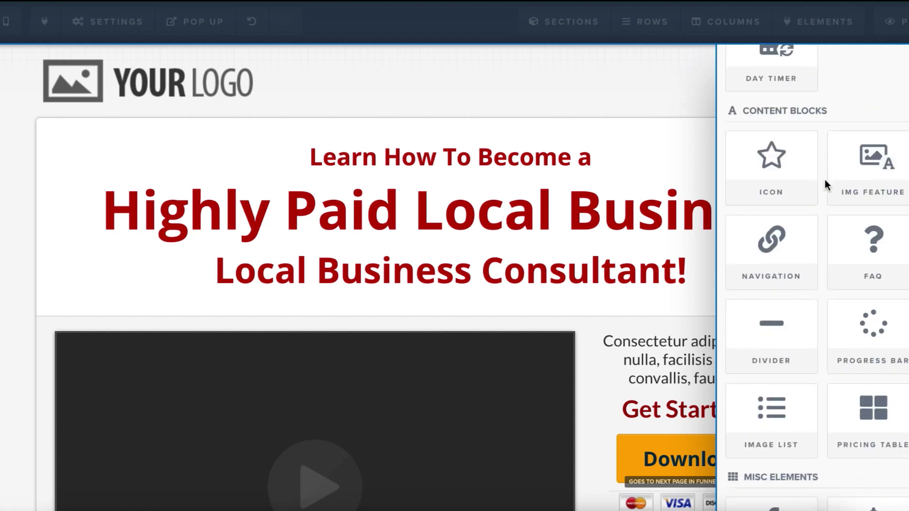
click(513, 96)
scroll(905, 205, down, 9)
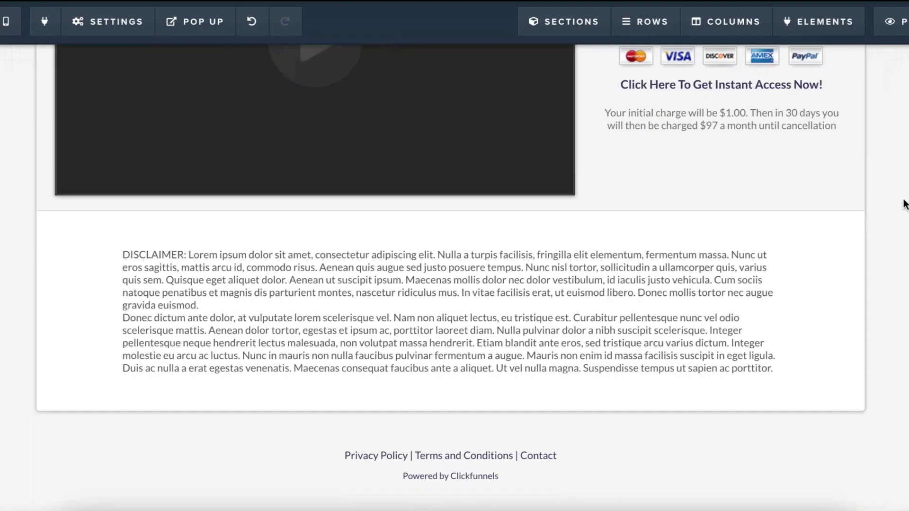
scroll(905, 204, up, 9)
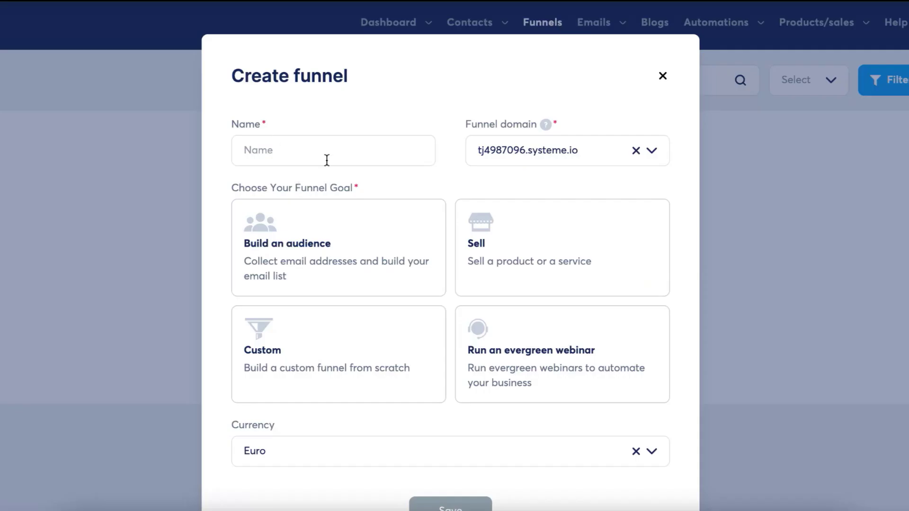
Name the new funnel 'Youtube test', choose the Sell goal, and save it
click(327, 157)
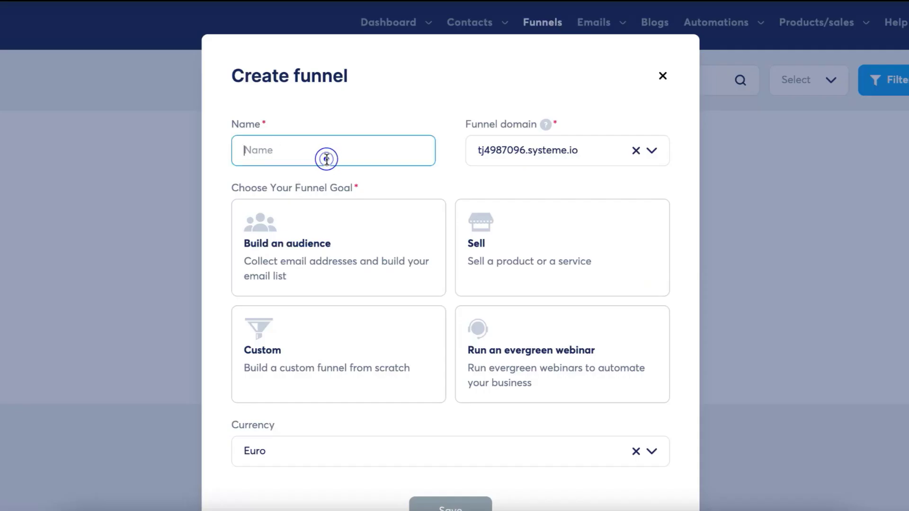
text(Youtube test)
click(549, 262)
scroll(562, 397, down, 2)
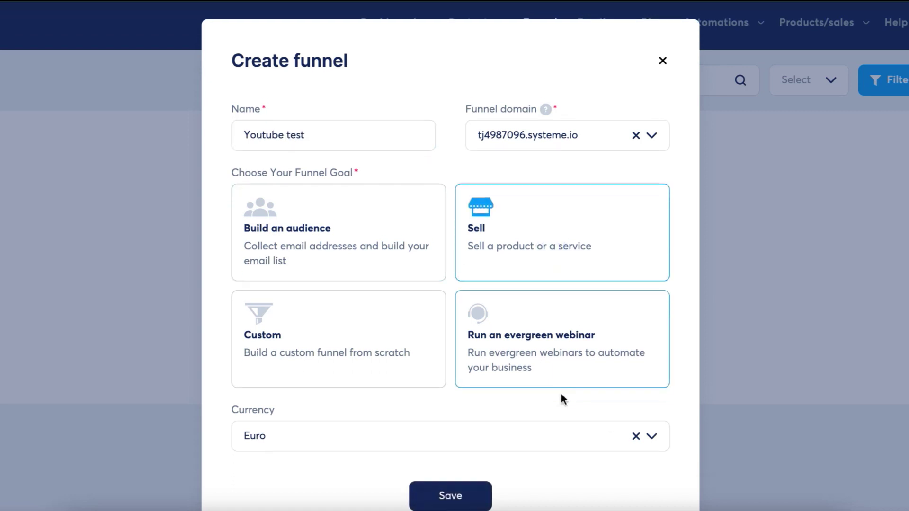
click(456, 448)
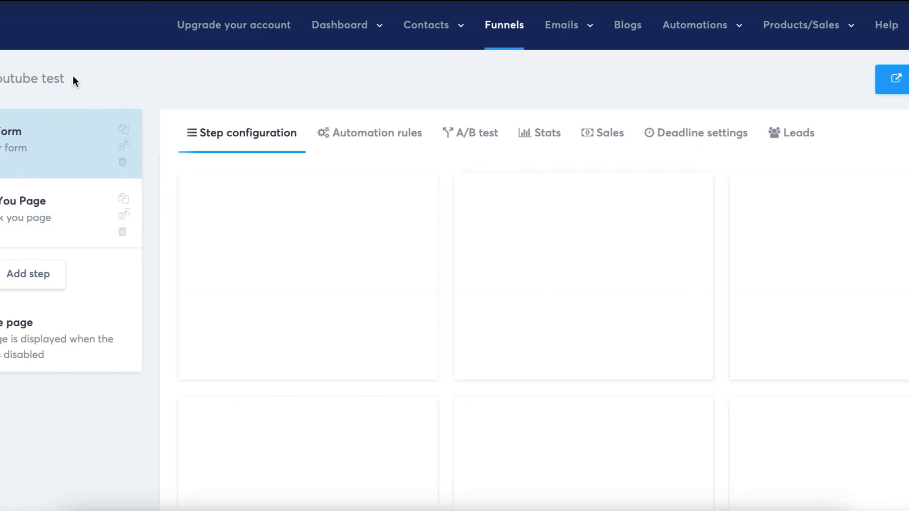
mouse_move(61, 221)
mouse_down()
mouse_move(73, 121)
mouse_move(60, 230)
mouse_move(61, 222)
mouse_up()
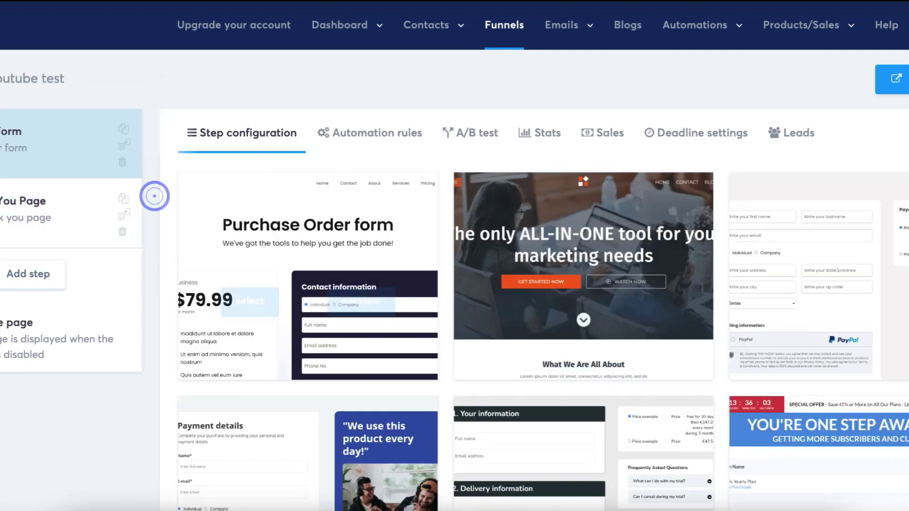
scroll(197, 256, down, 2)
scroll(197, 256, up, 2)
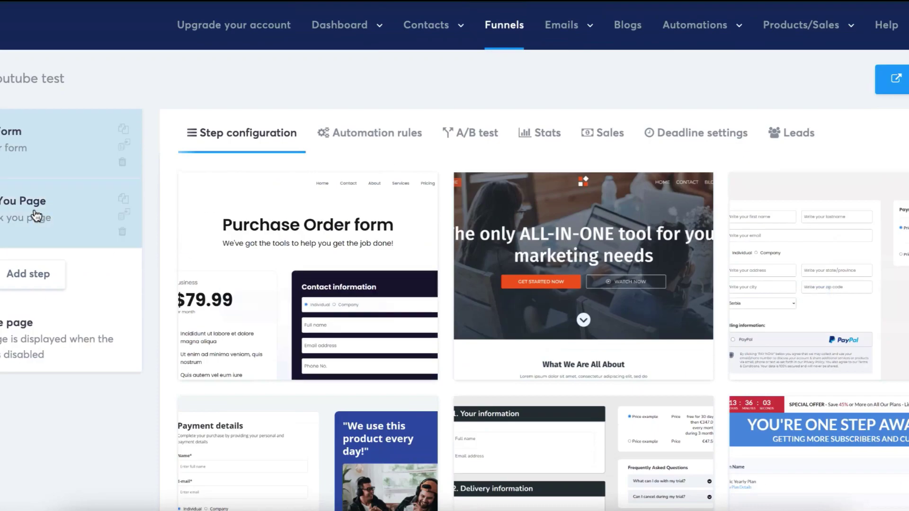
scroll(197, 256, down, 5)
scroll(194, 256, up, 5)
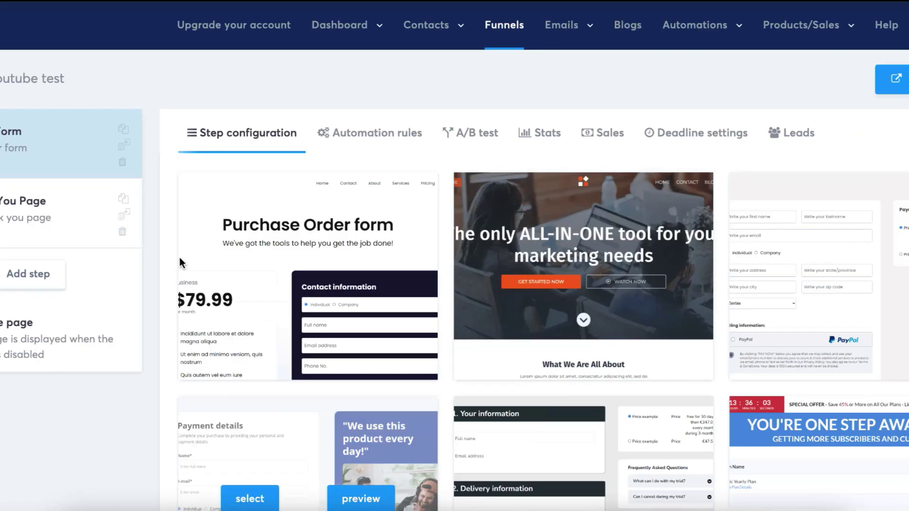
Add a Sales page type step named 'Sales Page' to the funnel
click(29, 280)
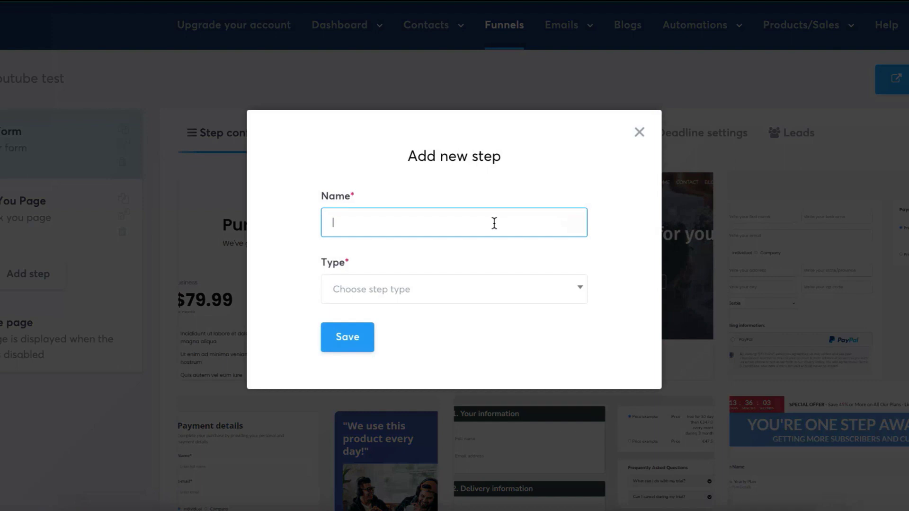
text(Sales Page)
click(553, 286)
scroll(454, 402, down, 3)
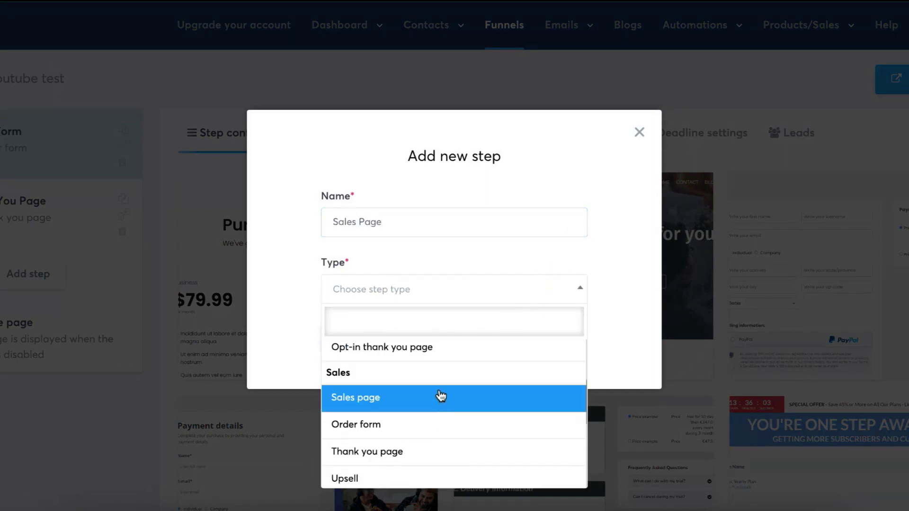
click(441, 396)
click(358, 344)
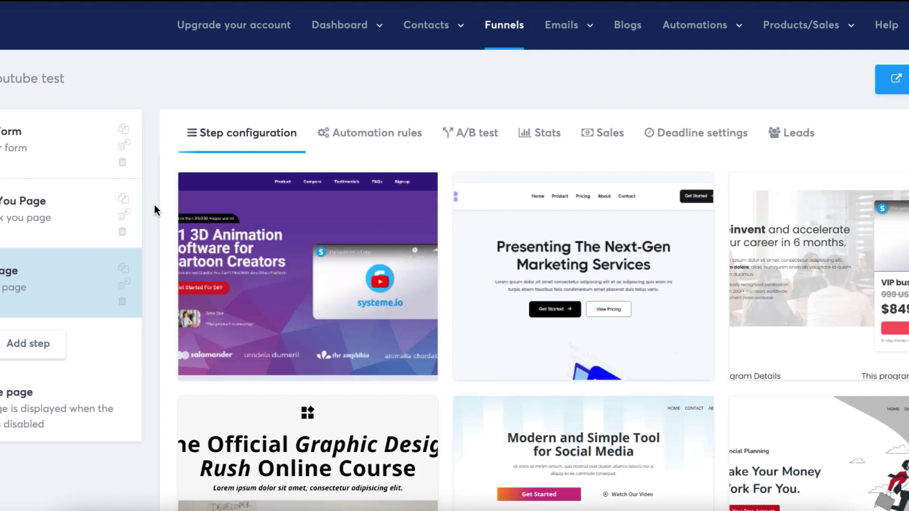
Scroll through the sales page template gallery to look over the available designs
scroll(154, 205, down, 5)
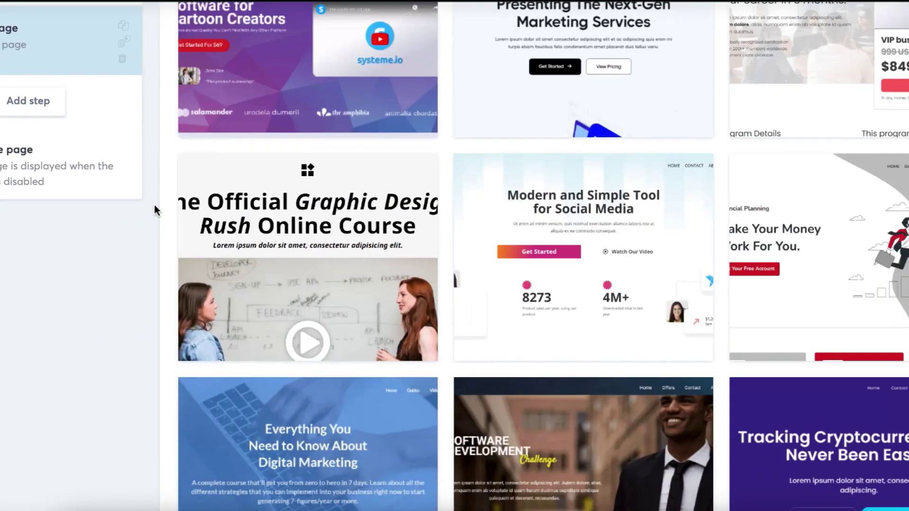
scroll(155, 207, down, 5)
scroll(154, 205, down, 5)
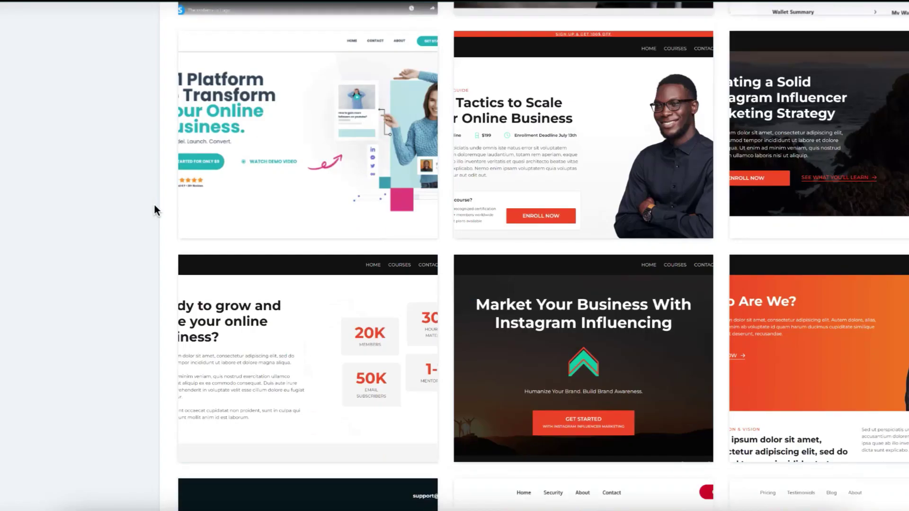
scroll(661, 118, down, 5)
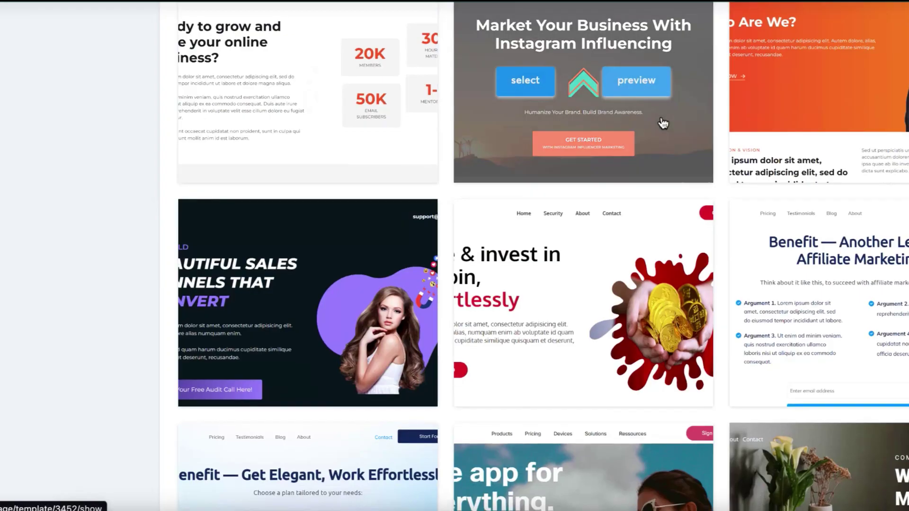
scroll(615, 126, up, 20)
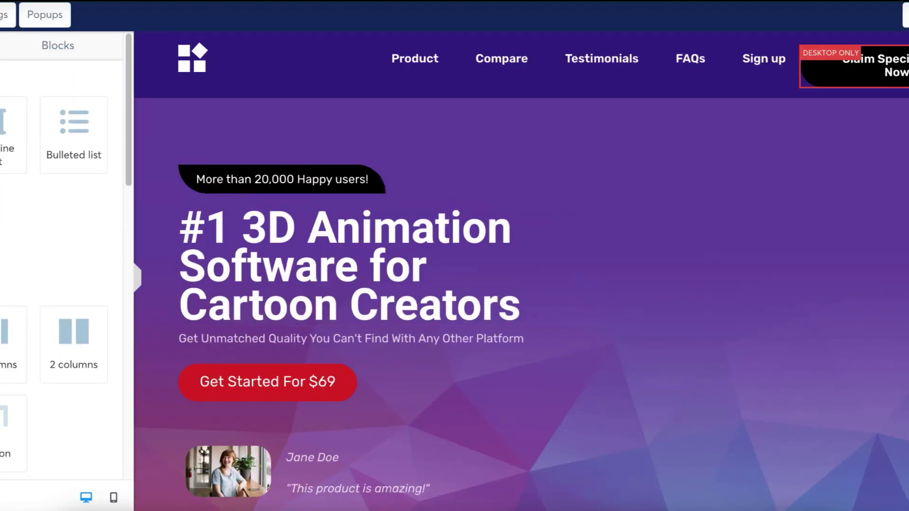
Drag the Happy users text out of the badge and move the hero headline above it
scroll(63, 238, down, 4)
scroll(63, 238, down, 3)
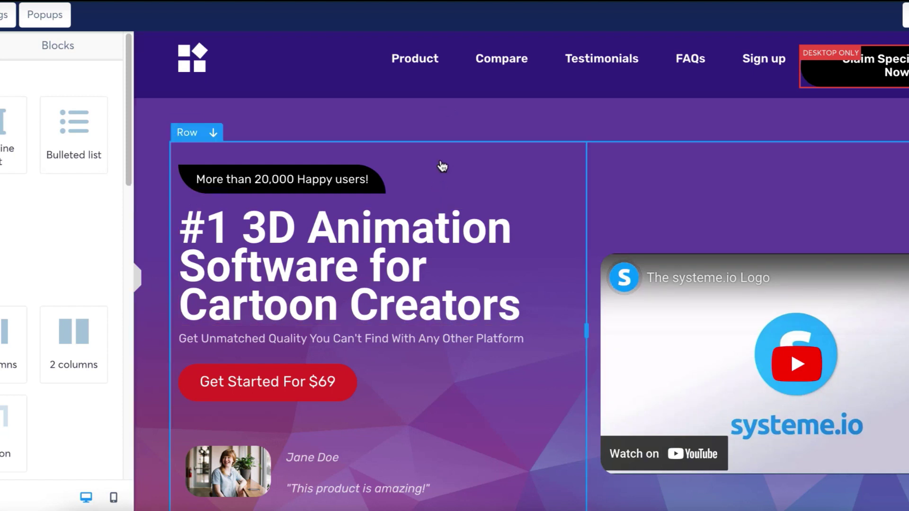
click(419, 267)
click(470, 280)
click(466, 138)
drag(357, 212, 360, 258)
drag(405, 205, 406, 176)
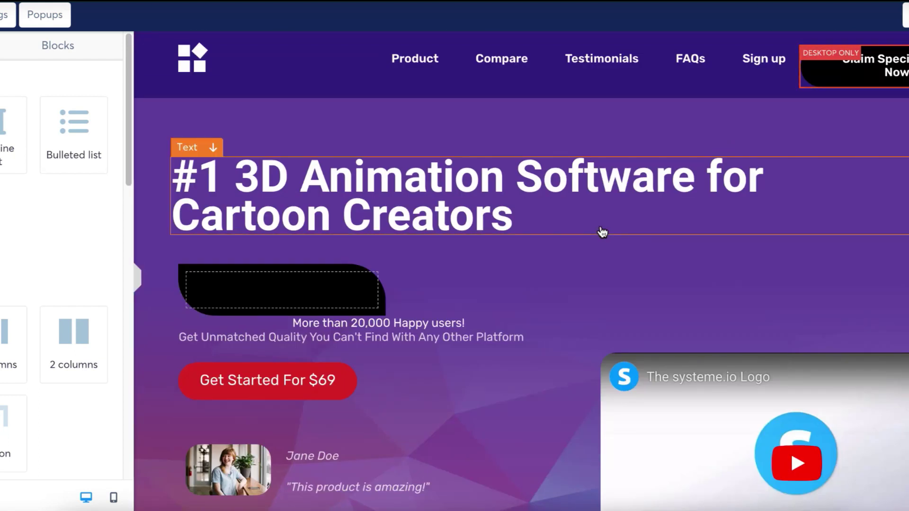
Review the edited page, then go to systeme.io's Choose your plan pricing page
scroll(603, 232, down, 6)
scroll(603, 232, up, 6)
scroll(56, 225, down, 10)
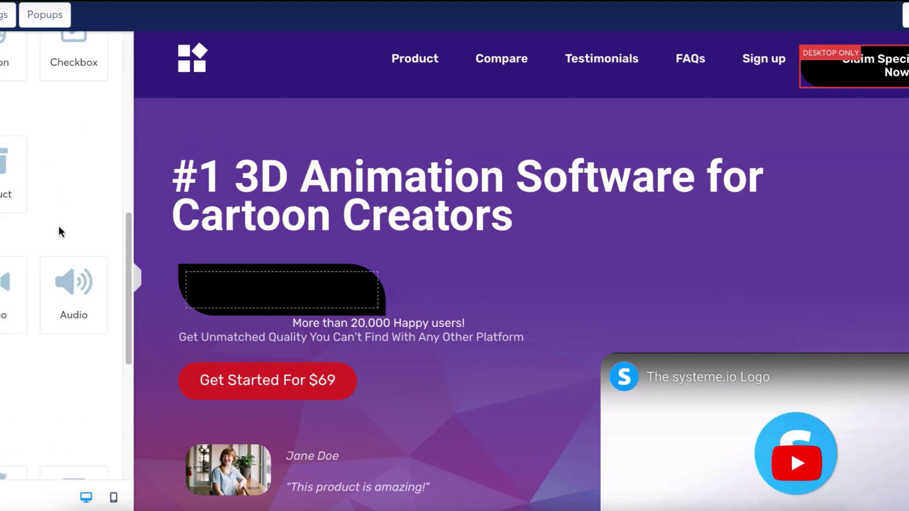
scroll(109, 226, up, 10)
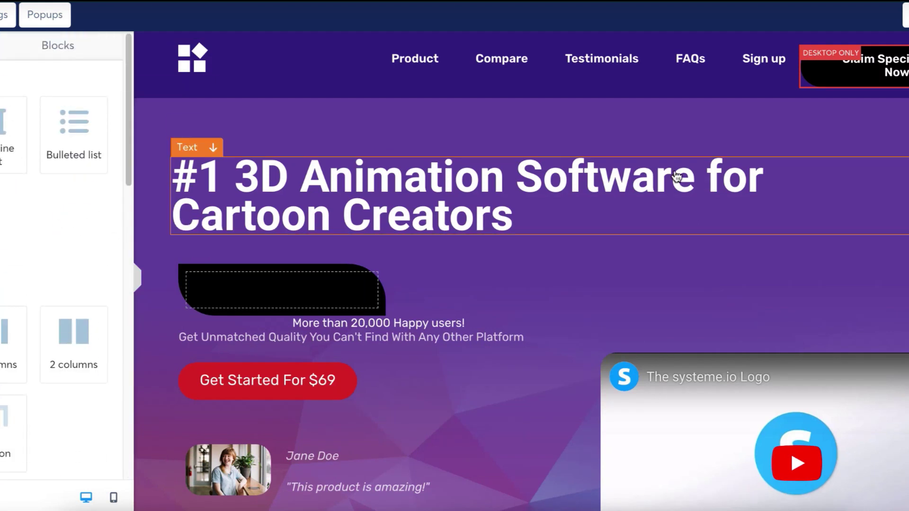
scroll(571, 237, down, 15)
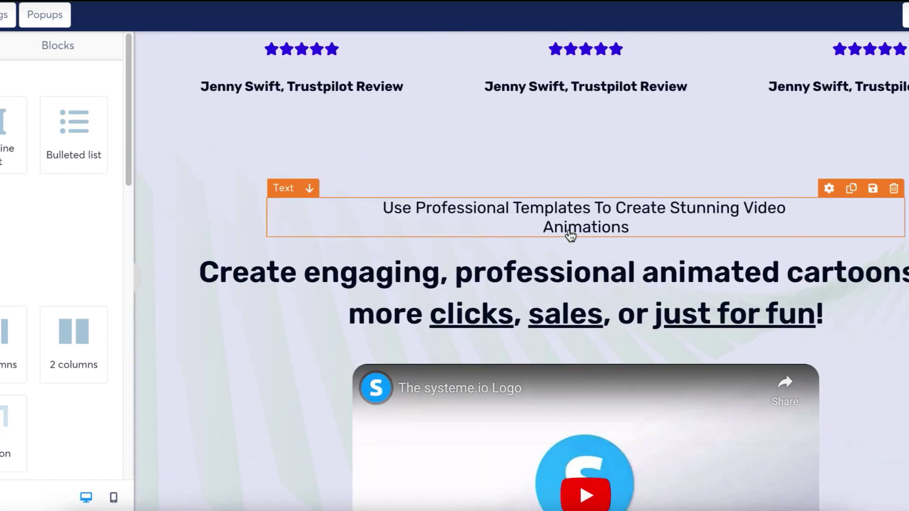
scroll(570, 236, up, 15)
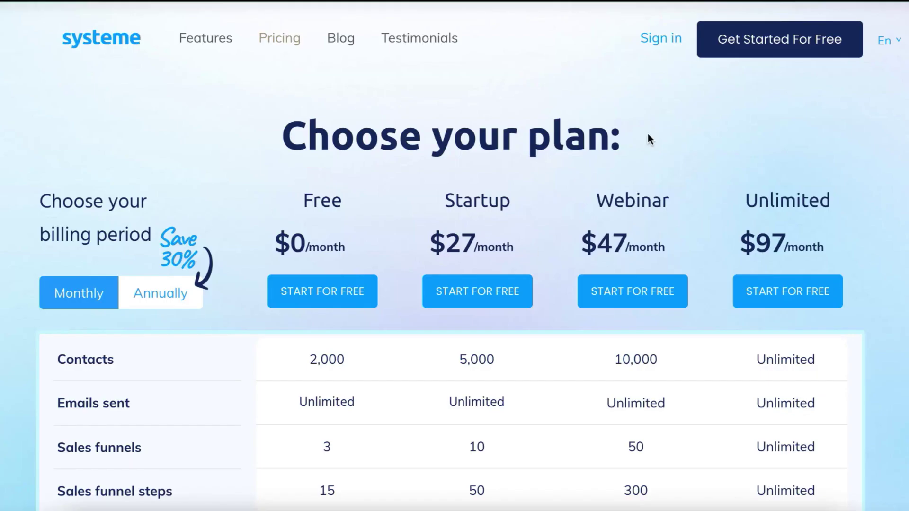
click(647, 135)
click(382, 365)
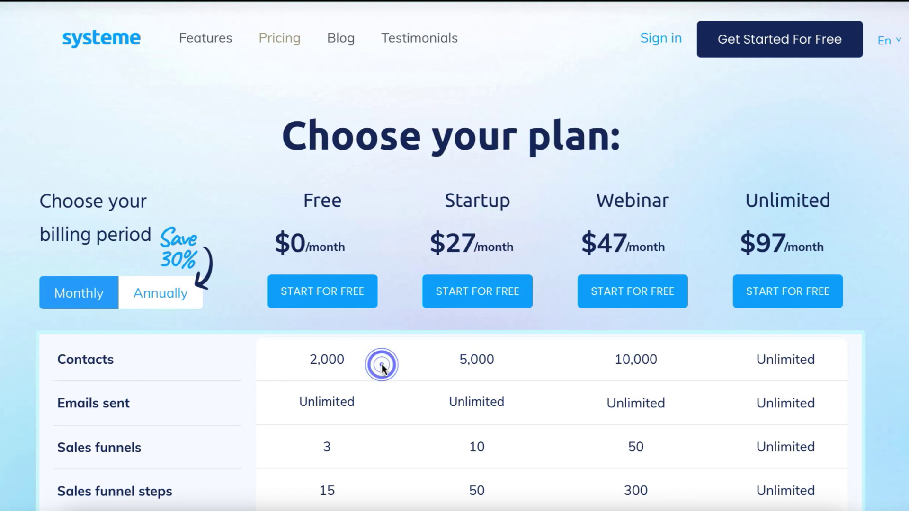